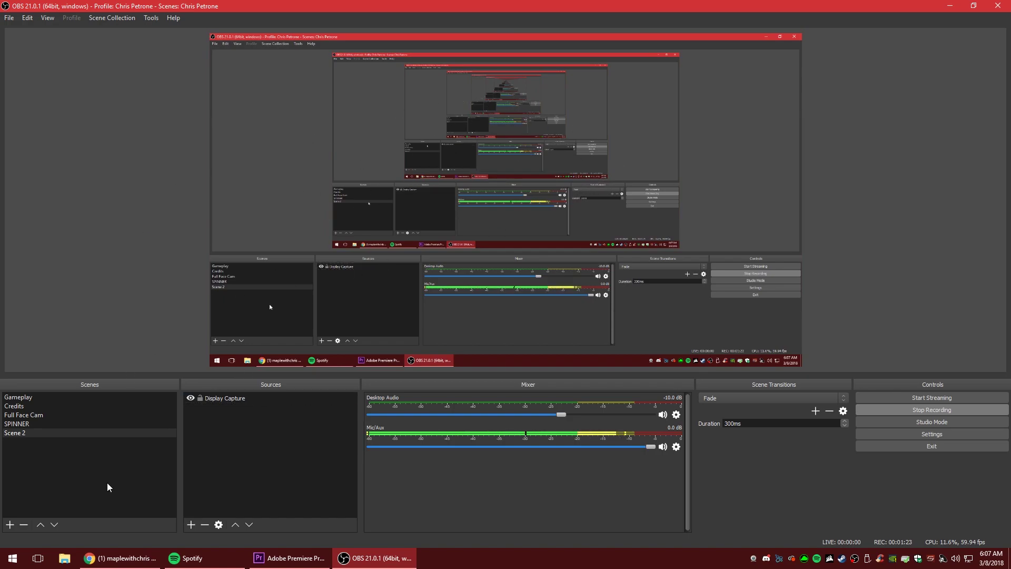
Load streamlabs.com in a new Chrome tab
{"action": "left_click", "coordinate": [115, 559]}
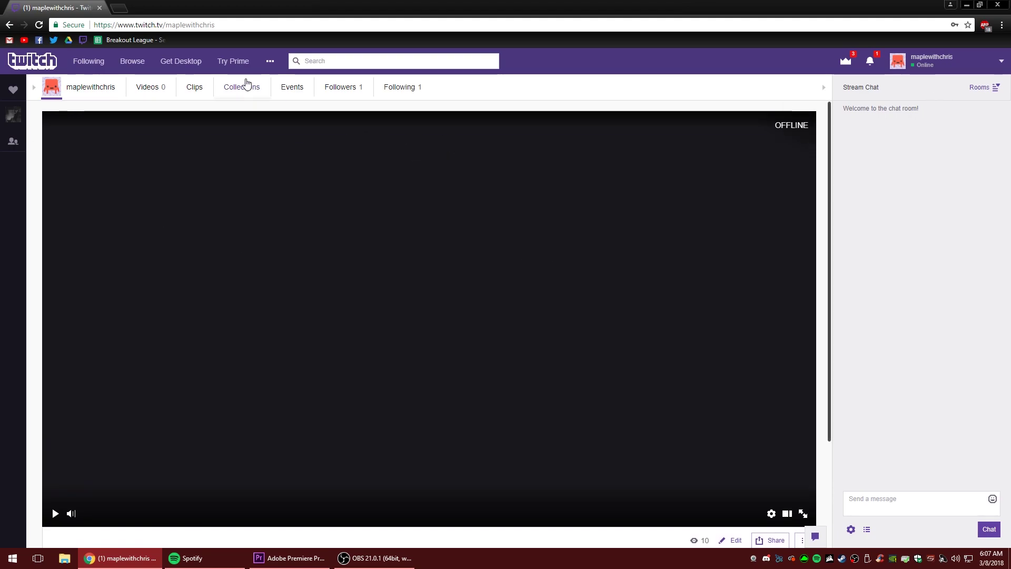
{"action": "left_click", "coordinate": [121, 8]}
{"action": "type", "text": "s"}
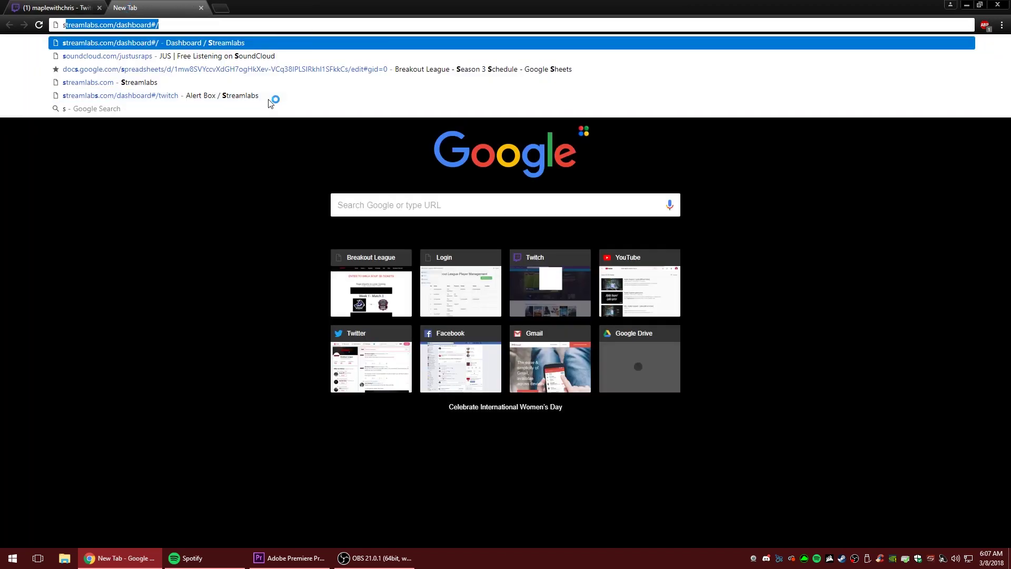
{"action": "type", "text": "treamlabs.com"}
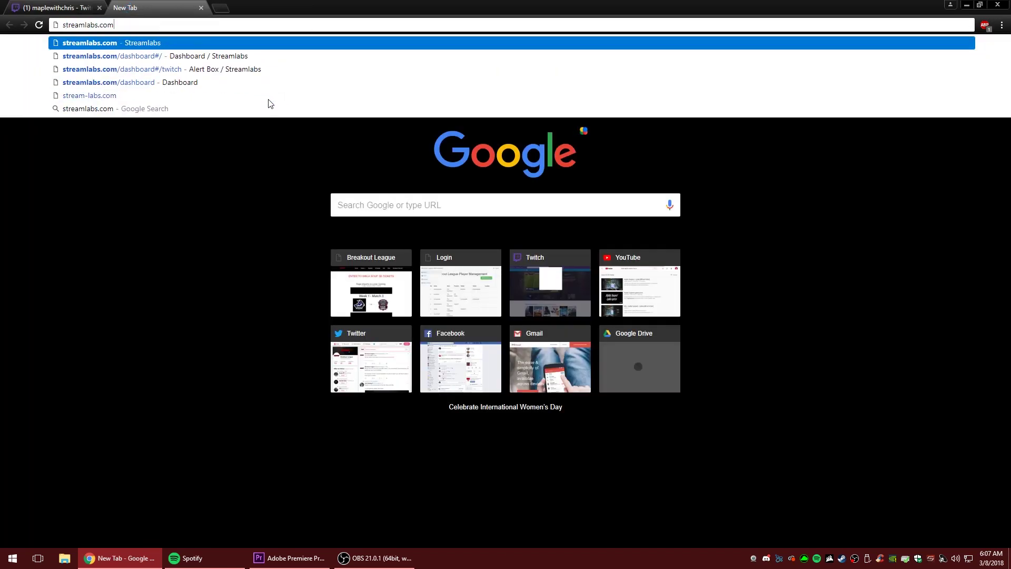
{"action": "key", "text": "Return"}
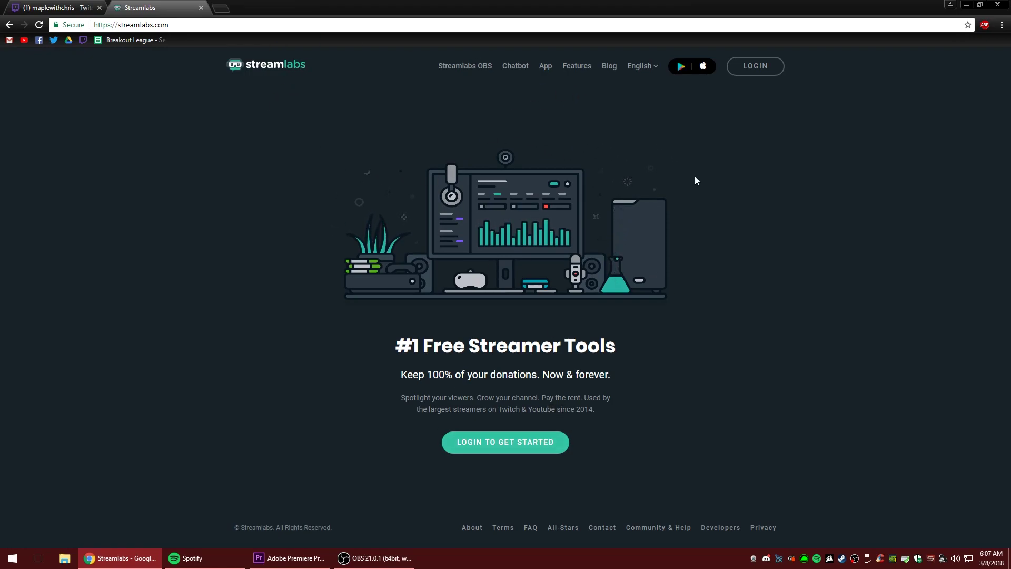
{"action": "left_click", "coordinate": [387, 563]}
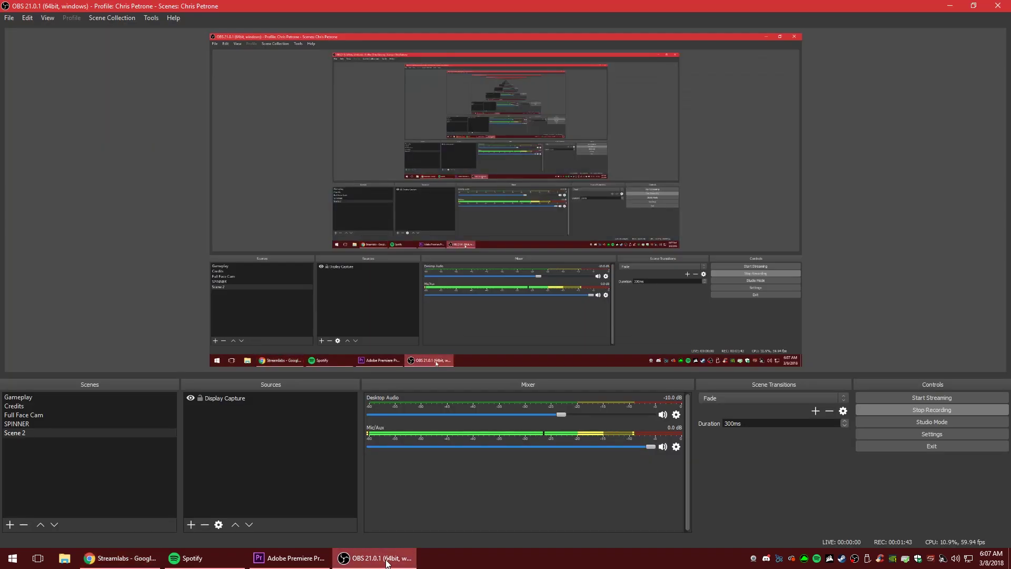
{"action": "left_click", "coordinate": [387, 563]}
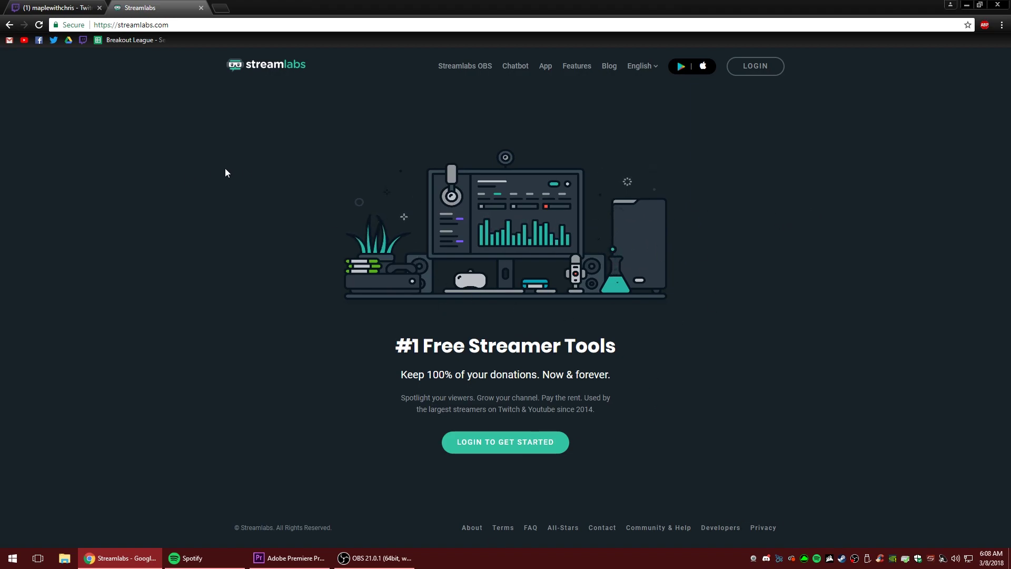
Log in to Streamlabs with the Twitch account and return to its dashboard tab
{"action": "left_click", "coordinate": [506, 443]}
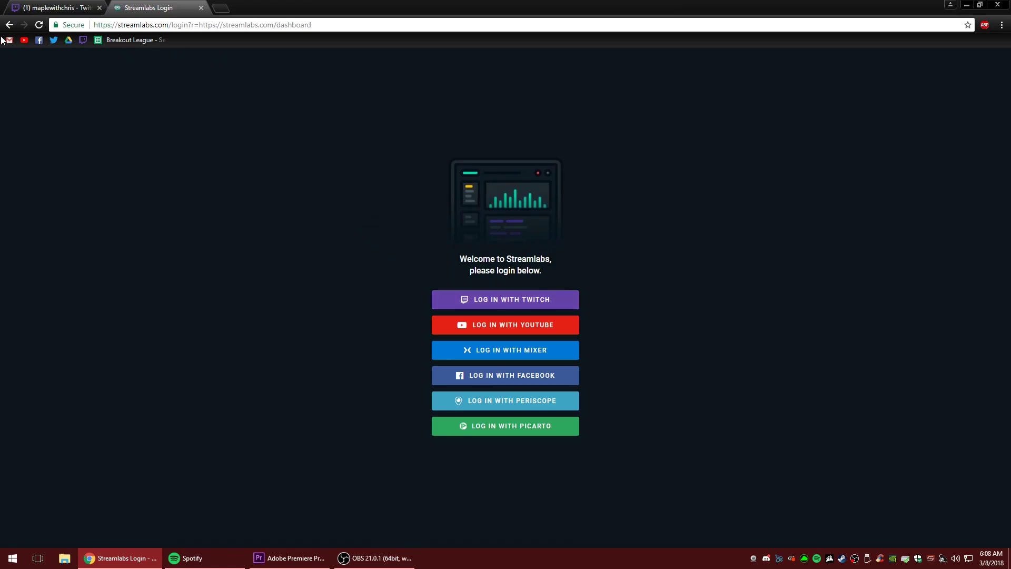
{"action": "left_click", "coordinate": [53, 7]}
{"action": "left_click", "coordinate": [158, 7]}
{"action": "left_click", "coordinate": [514, 301]}
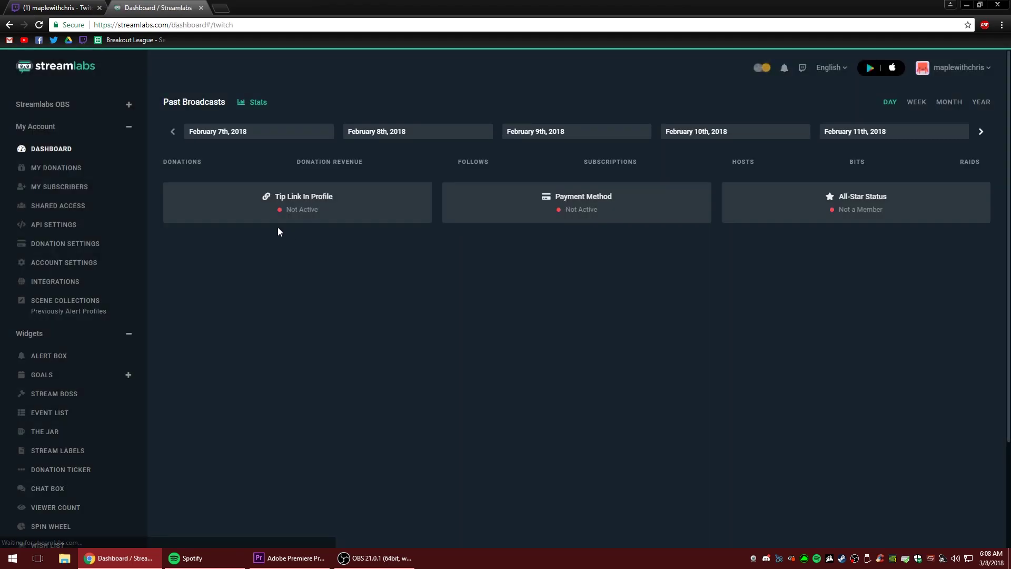
{"action": "left_click", "coordinate": [12, 6]}
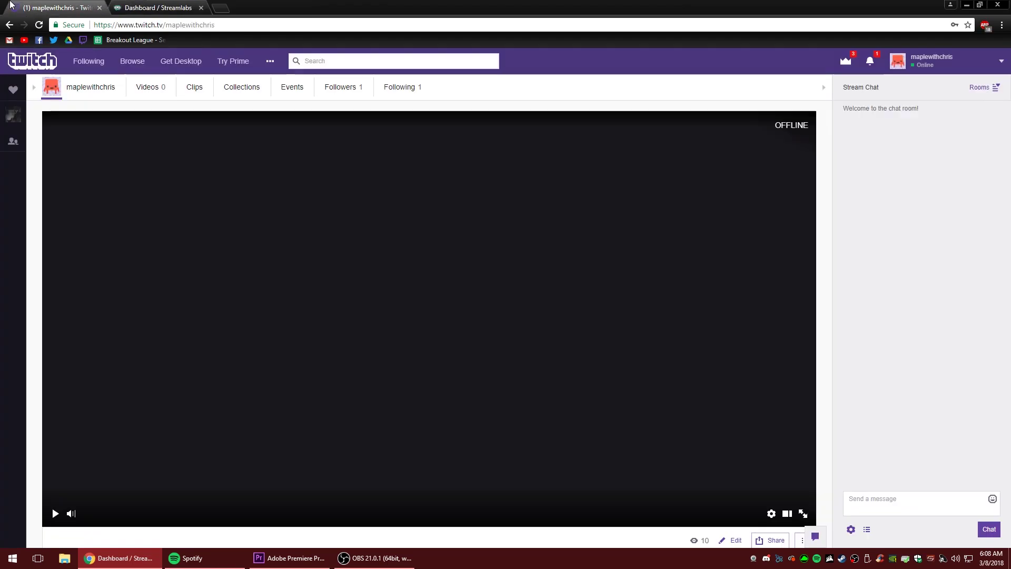
{"action": "key", "text": "ctrl+Tab"}
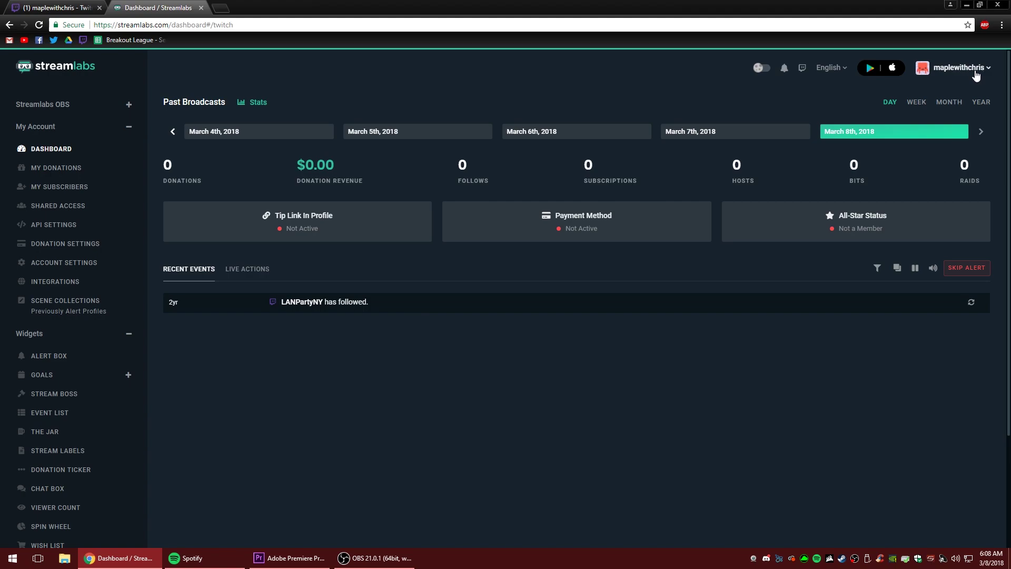
Open the Alert Box widget from the Widgets section of the Streamlabs dashboard sidebar
{"action": "left_click", "coordinate": [960, 67]}
{"action": "left_click", "coordinate": [928, 66]}
{"action": "scroll", "coordinate": [104, 287], "scroll_direction": "down", "scroll_amount": 1}
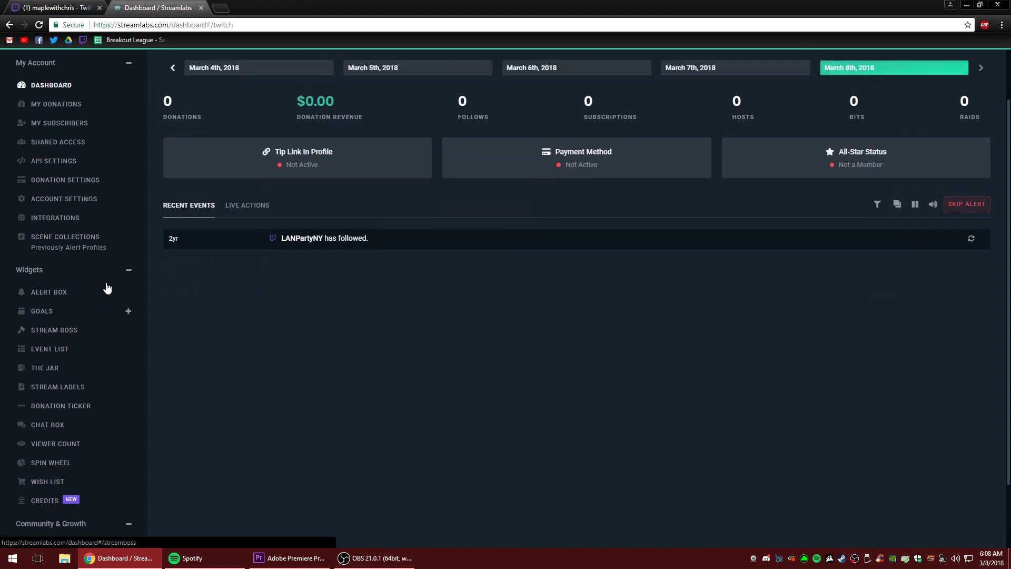
{"action": "scroll", "coordinate": [104, 287], "scroll_direction": "up", "scroll_amount": 1}
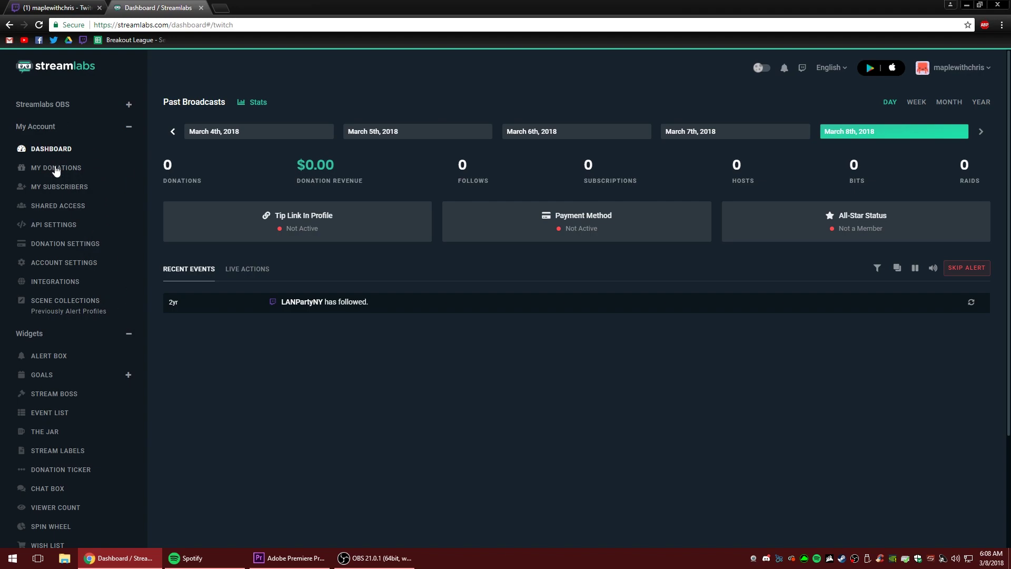
{"action": "scroll", "coordinate": [76, 411], "scroll_direction": "down", "scroll_amount": 2}
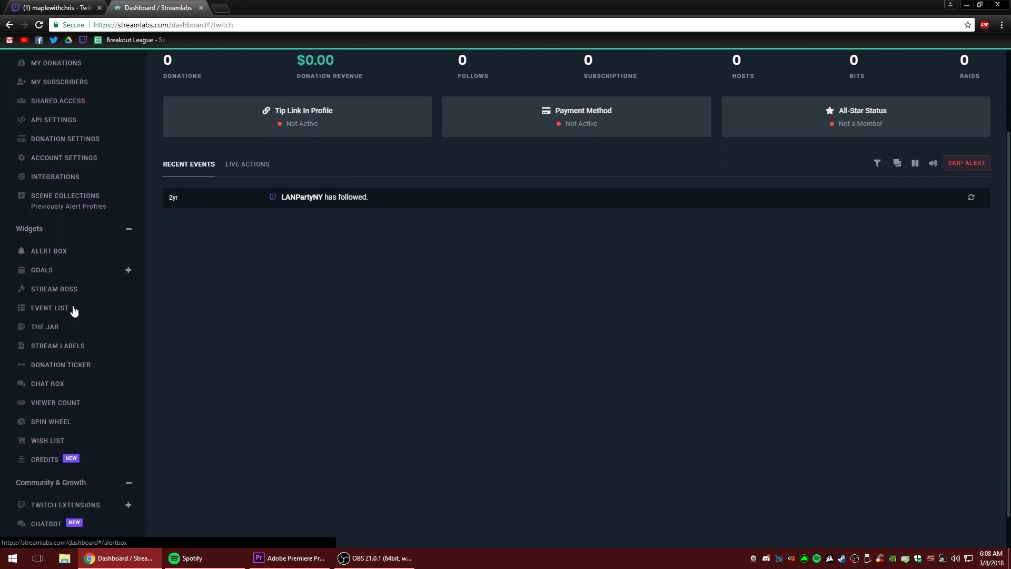
{"action": "left_click", "coordinate": [128, 229]}
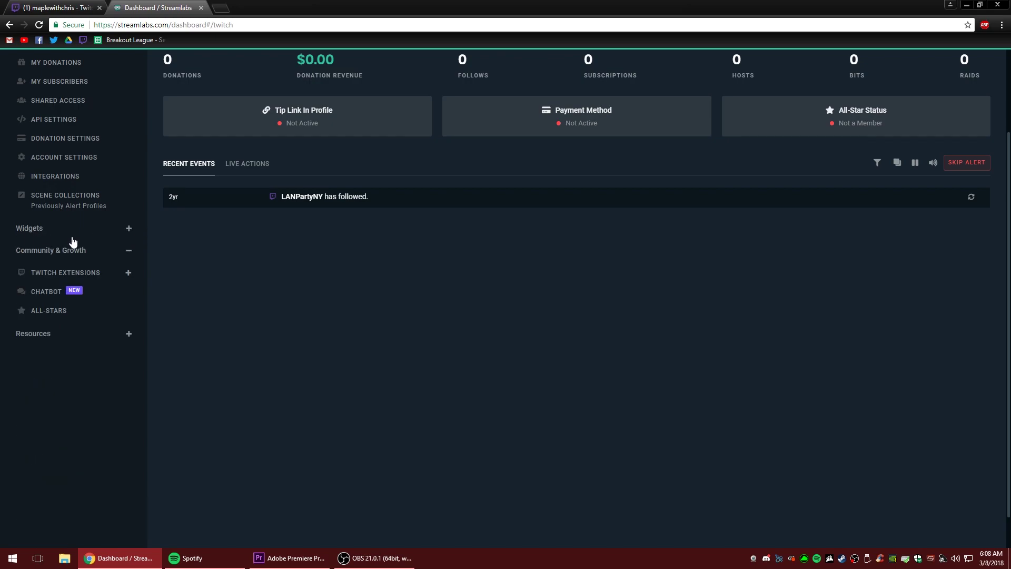
{"action": "left_click", "coordinate": [128, 228]}
{"action": "scroll", "coordinate": [79, 295], "scroll_direction": "down", "scroll_amount": 1}
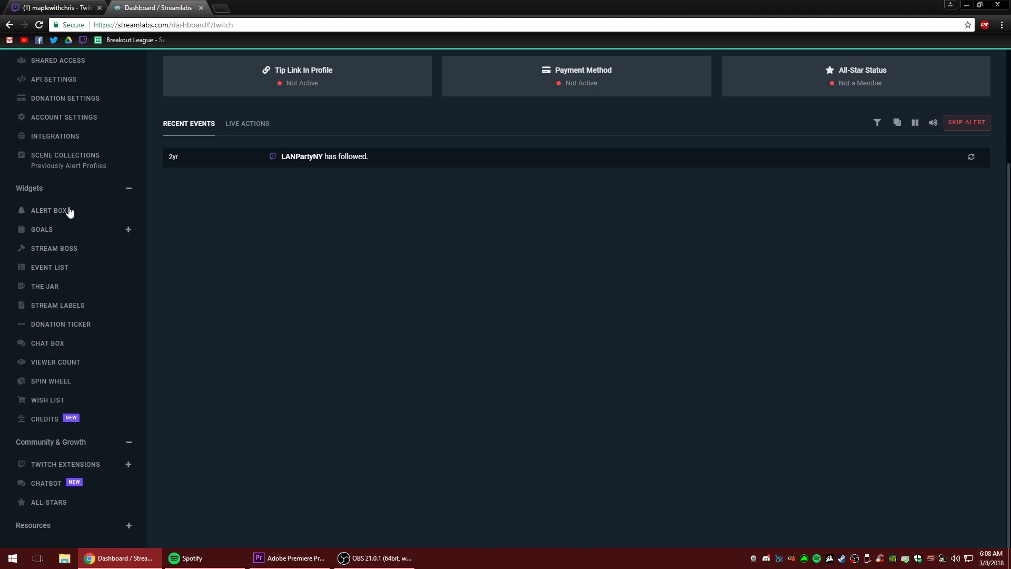
{"action": "scroll", "coordinate": [69, 211], "scroll_direction": "up", "scroll_amount": 1}
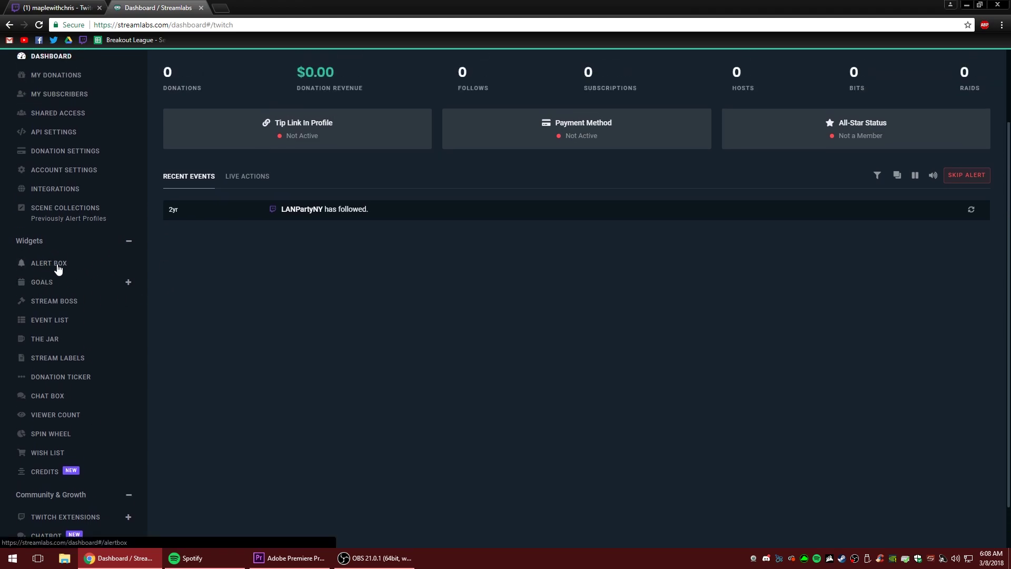
{"action": "left_click", "coordinate": [56, 265]}
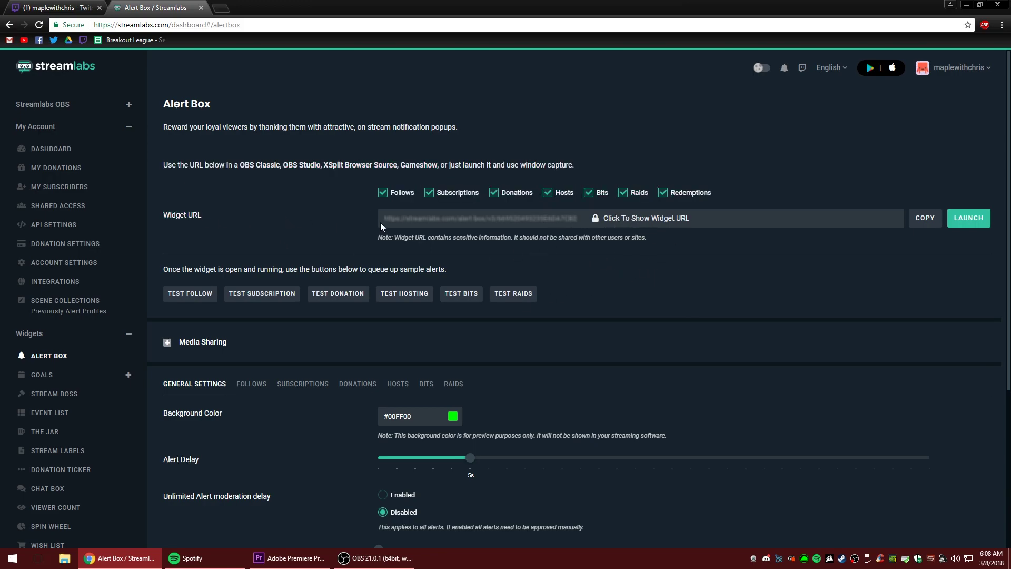
Show the hidden Alert Box widget URL and copy it to the clipboard
{"action": "left_click", "coordinate": [654, 223]}
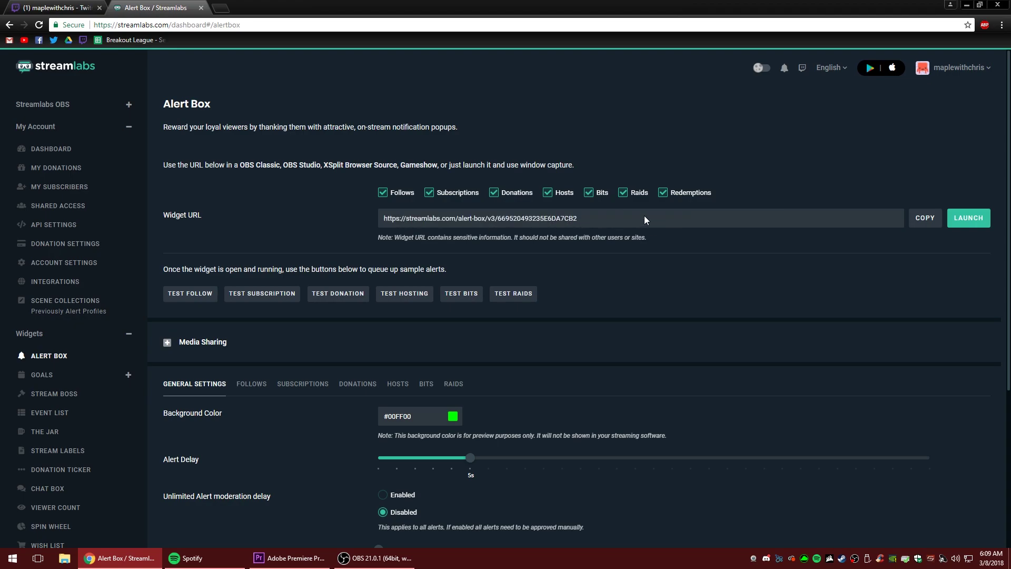
{"action": "left_click", "coordinate": [936, 224]}
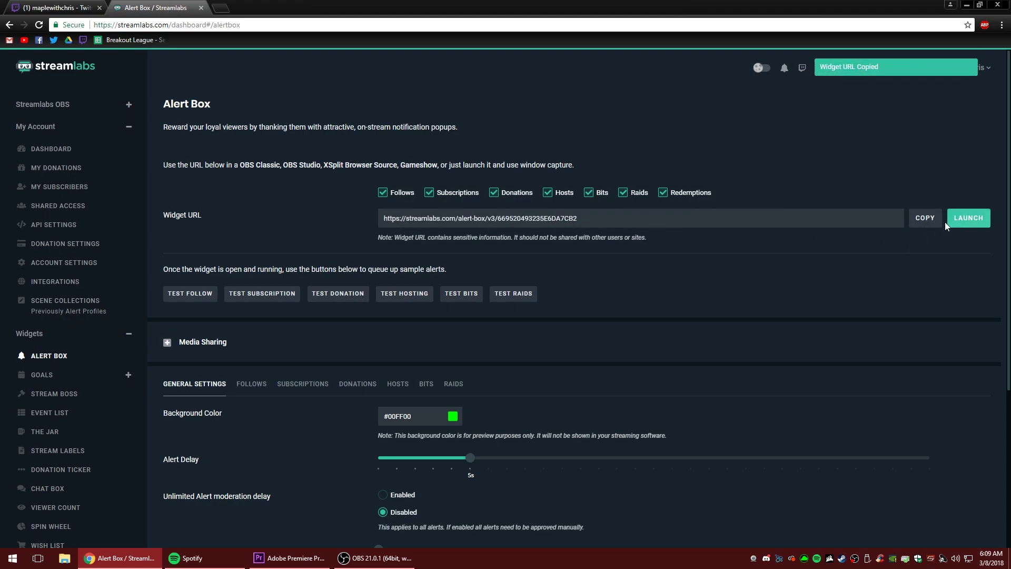
{"action": "left_click", "coordinate": [920, 226]}
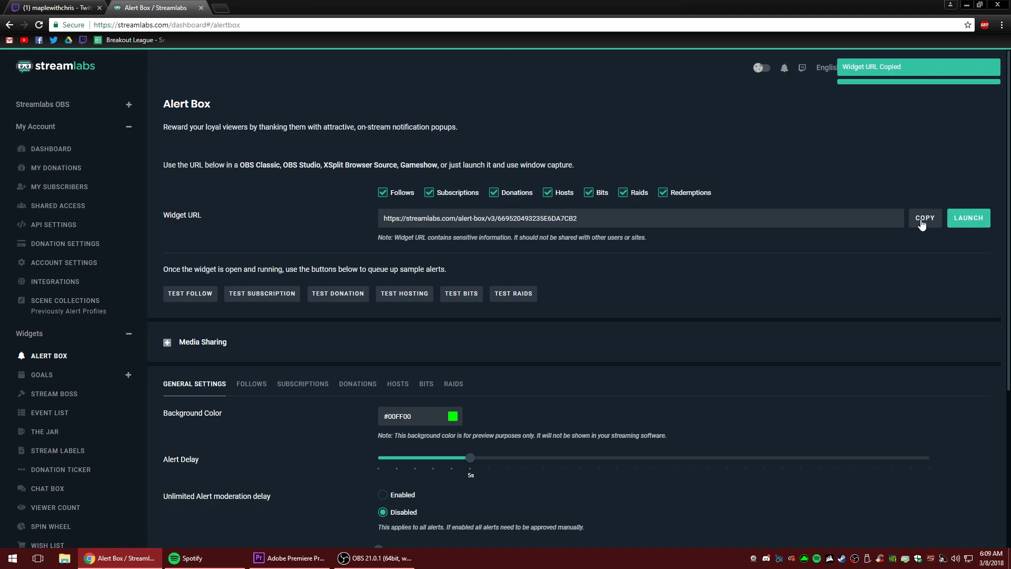
{"action": "left_click", "coordinate": [375, 558]}
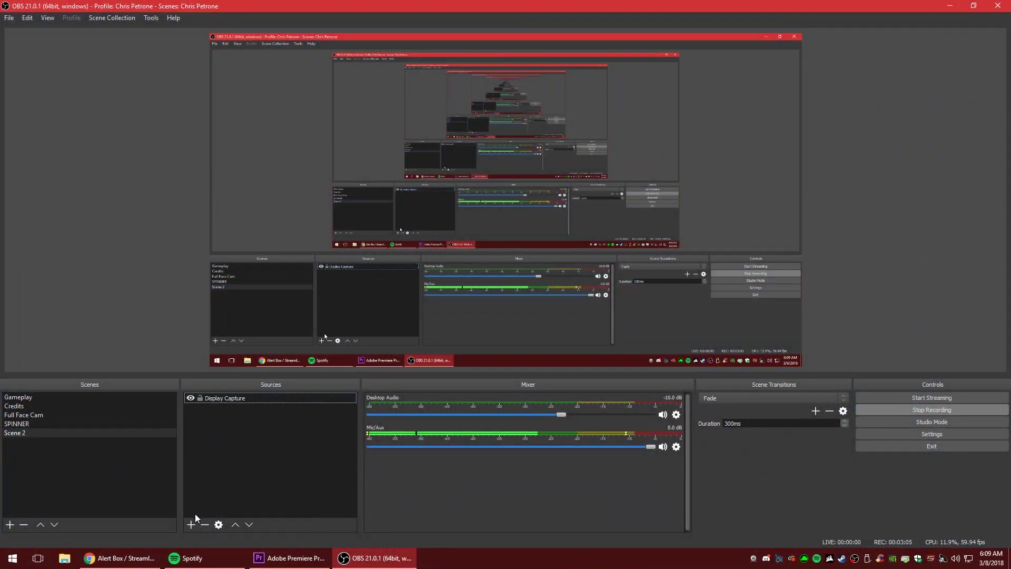
Add a new Browser Source named 'Alert Box' to Scene 2
{"action": "left_click", "coordinate": [191, 525]}
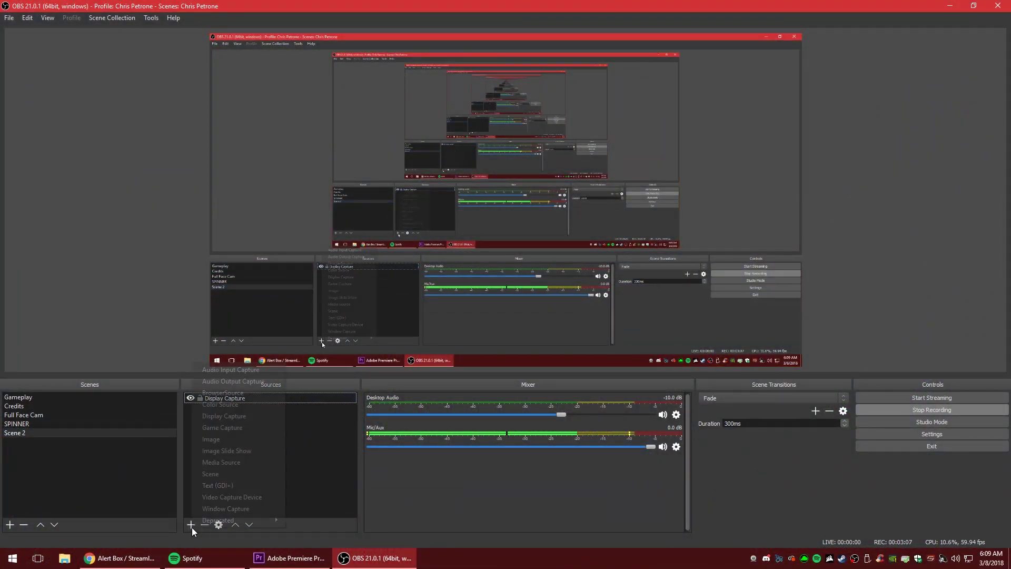
{"action": "left_click", "coordinate": [243, 386]}
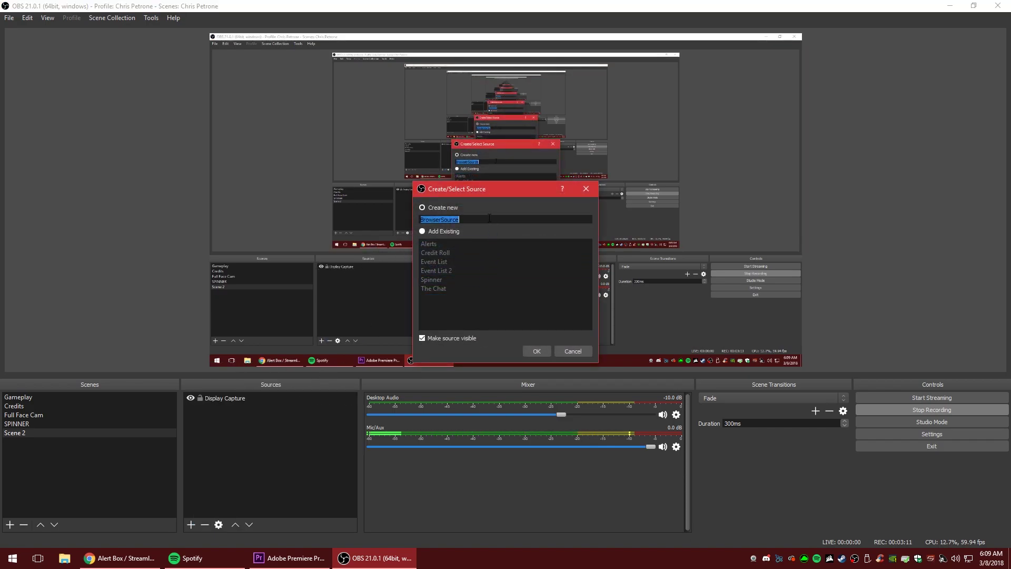
{"action": "type", "text": "A"}
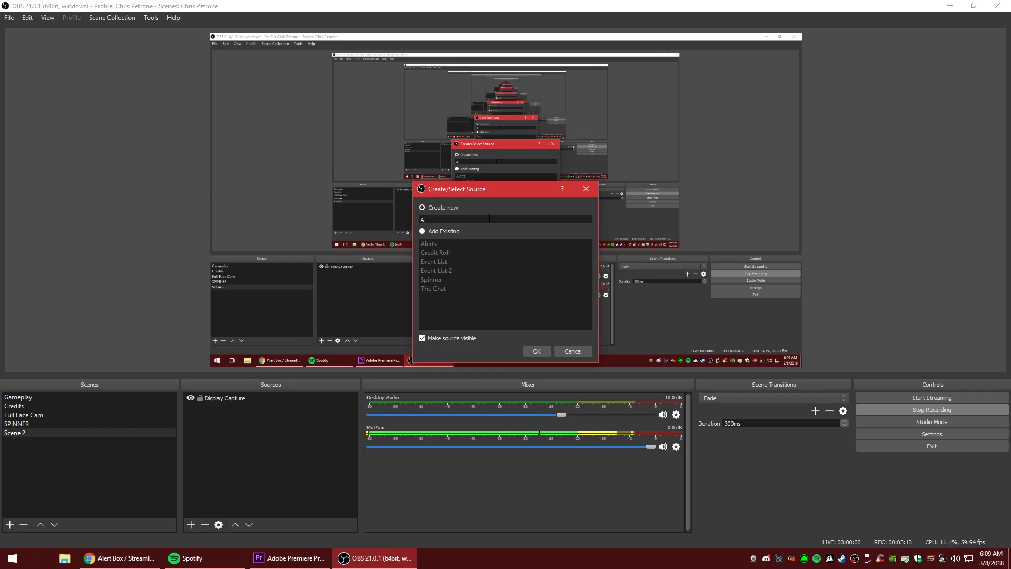
{"action": "type", "text": "lee4"}
{"action": "type", "text": "rt Box"}
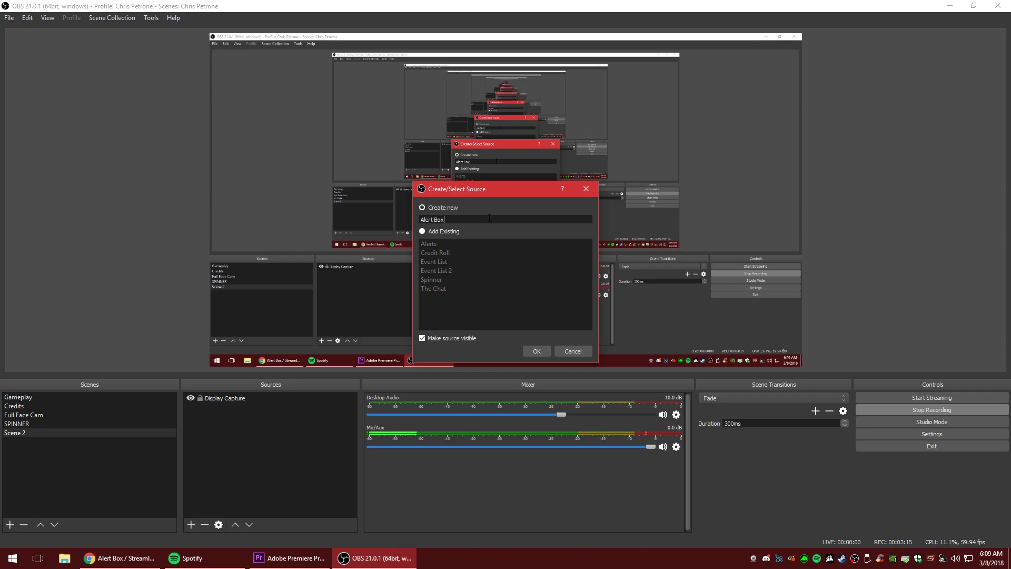
{"action": "key", "text": "Return"}
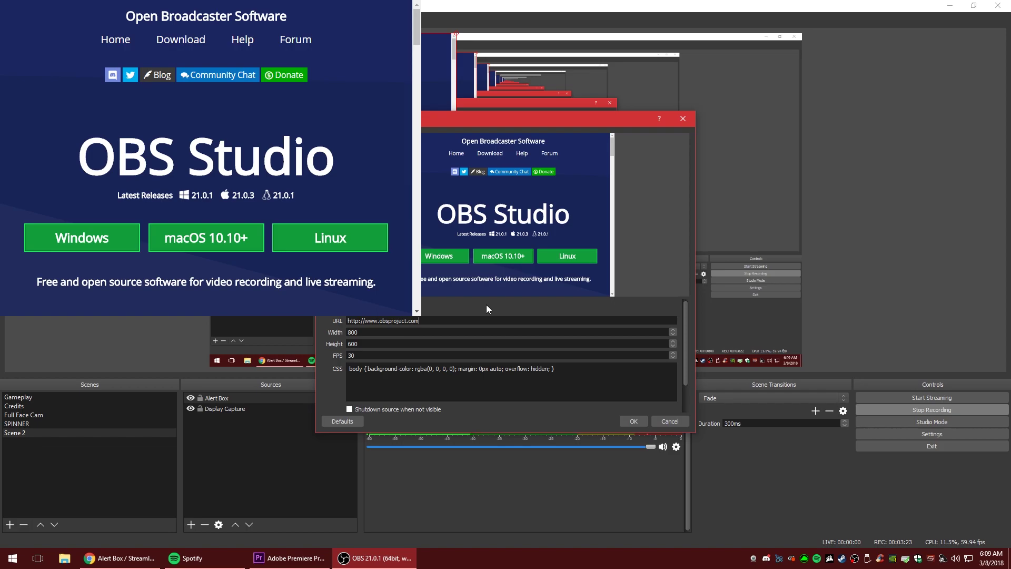
Replace the browser source's default URL with the Streamlabs widget URL and confirm
{"action": "left_click_drag", "start_coordinate": [432, 318], "coordinate": [325, 320]}
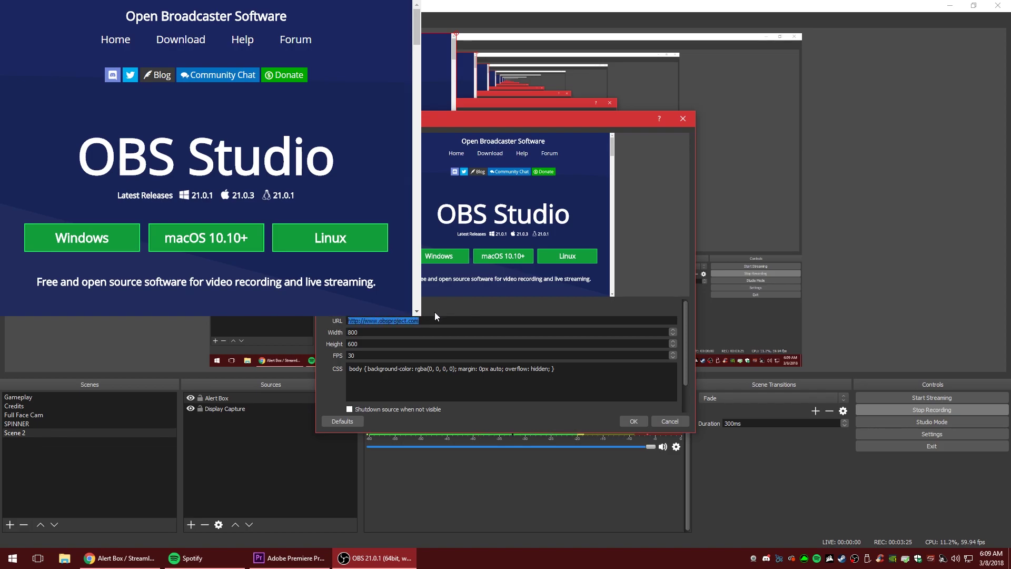
{"action": "left_click_drag", "start_coordinate": [420, 320], "coordinate": [388, 321]}
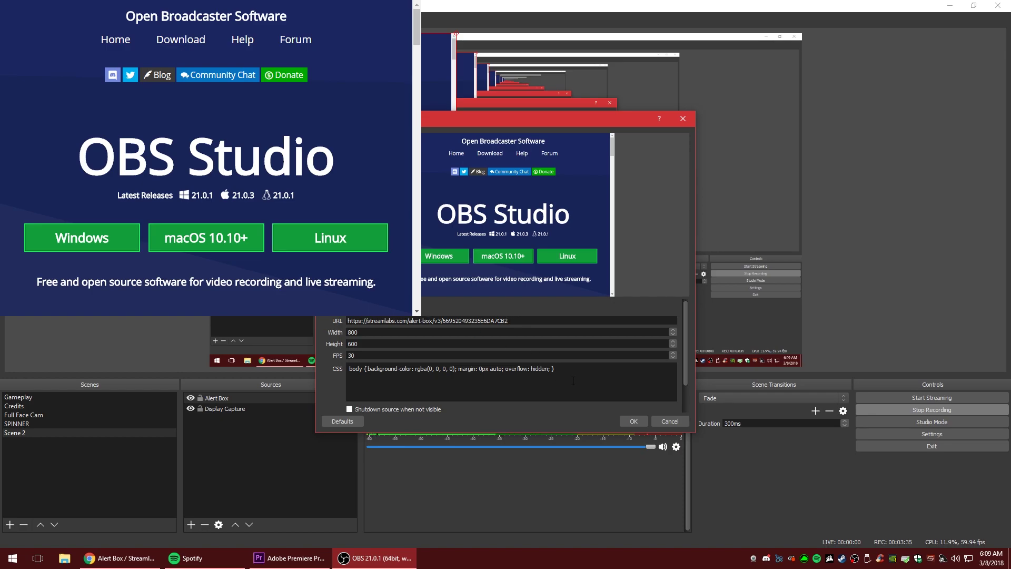
{"action": "left_click", "coordinate": [637, 422]}
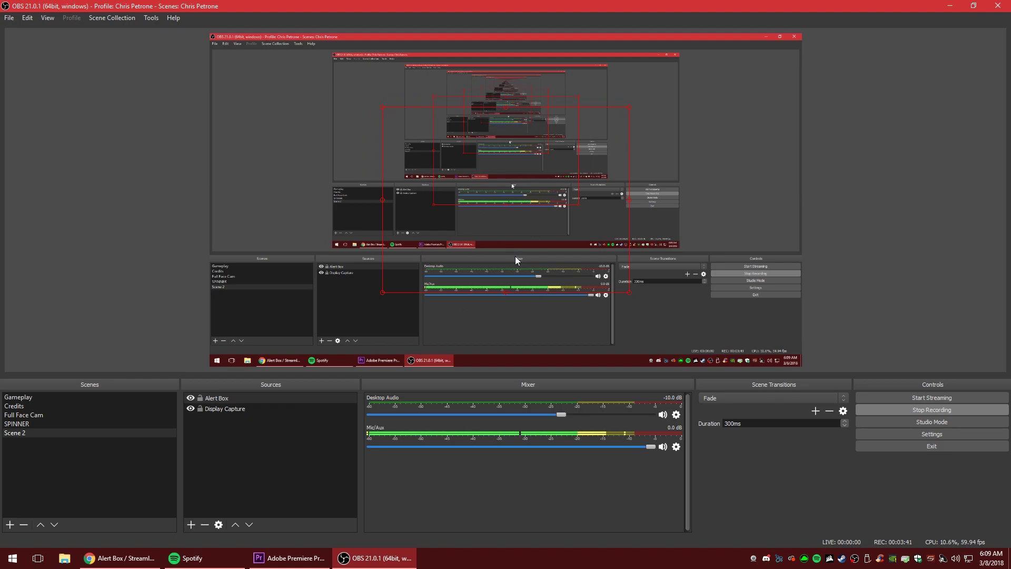
Shift the Alert Box source a little left in the OBS preview, then deselect it
{"action": "left_click_drag", "start_coordinate": [503, 197], "coordinate": [368, 229]}
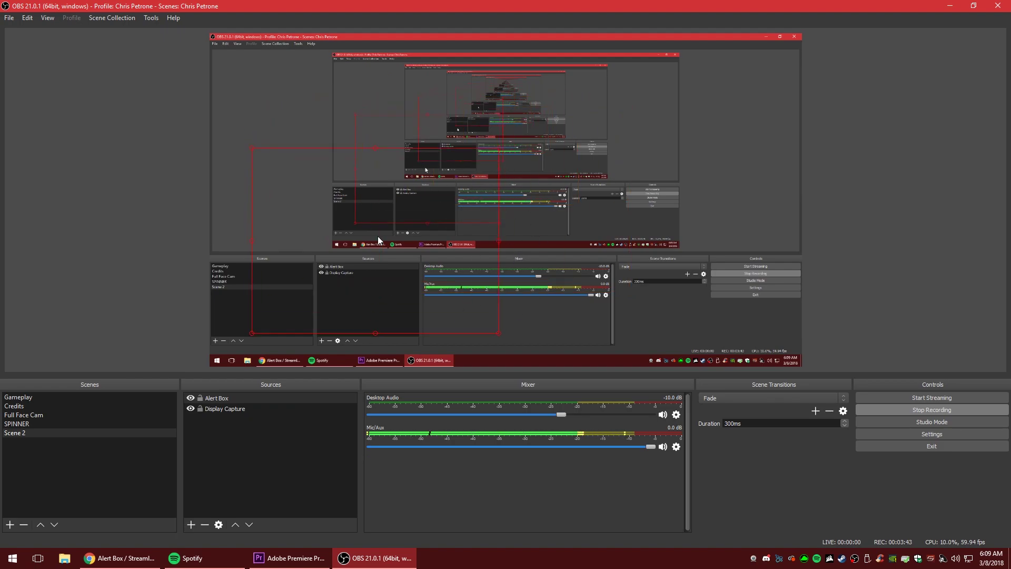
{"action": "left_click_drag", "start_coordinate": [491, 200], "coordinate": [499, 188]}
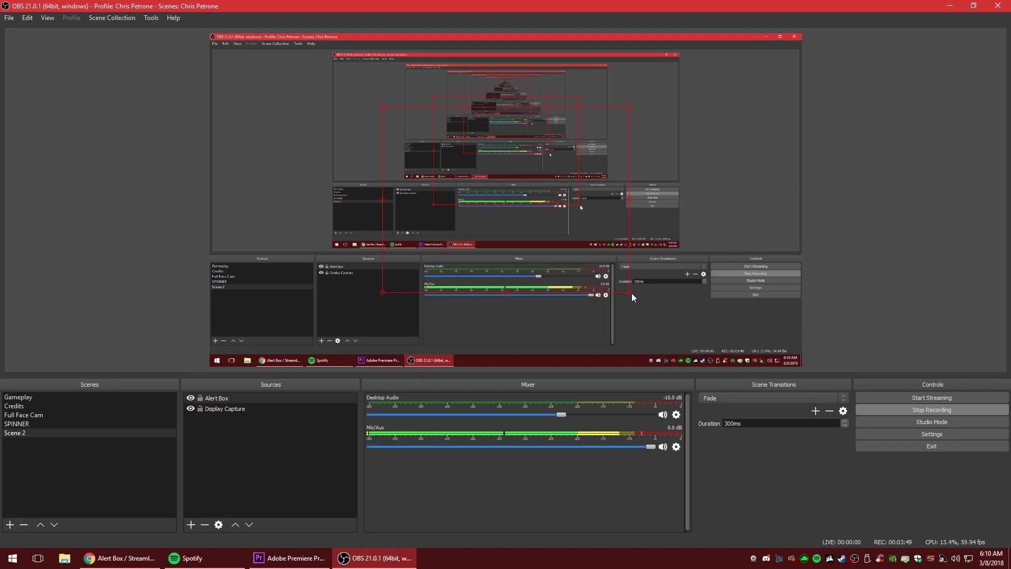
{"action": "left_click_drag", "start_coordinate": [618, 293], "coordinate": [542, 245]}
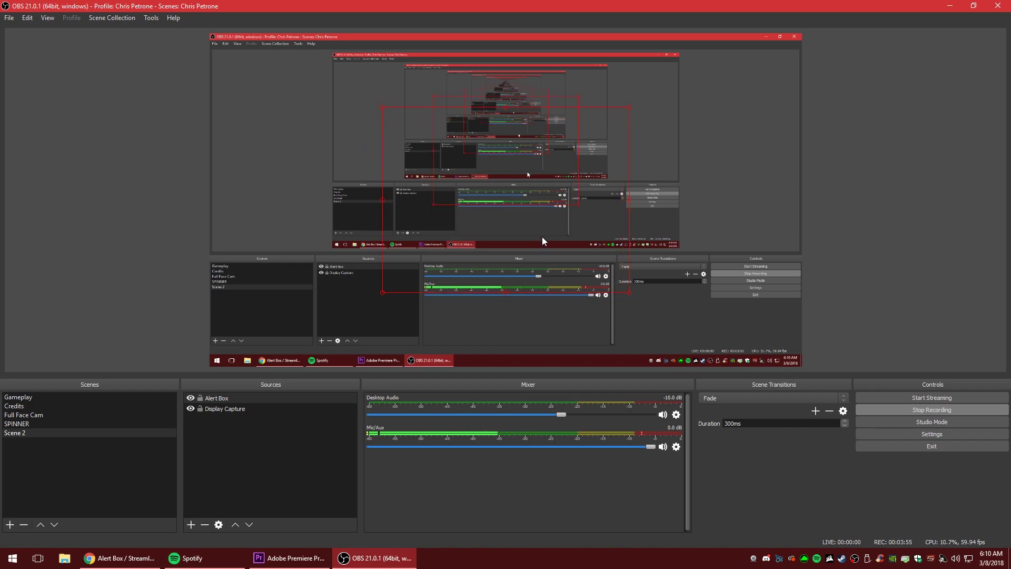
{"action": "left_click", "coordinate": [303, 480]}
Send a Streamlabs test donation alert and watch it in OBS
{"action": "left_click", "coordinate": [119, 558]}
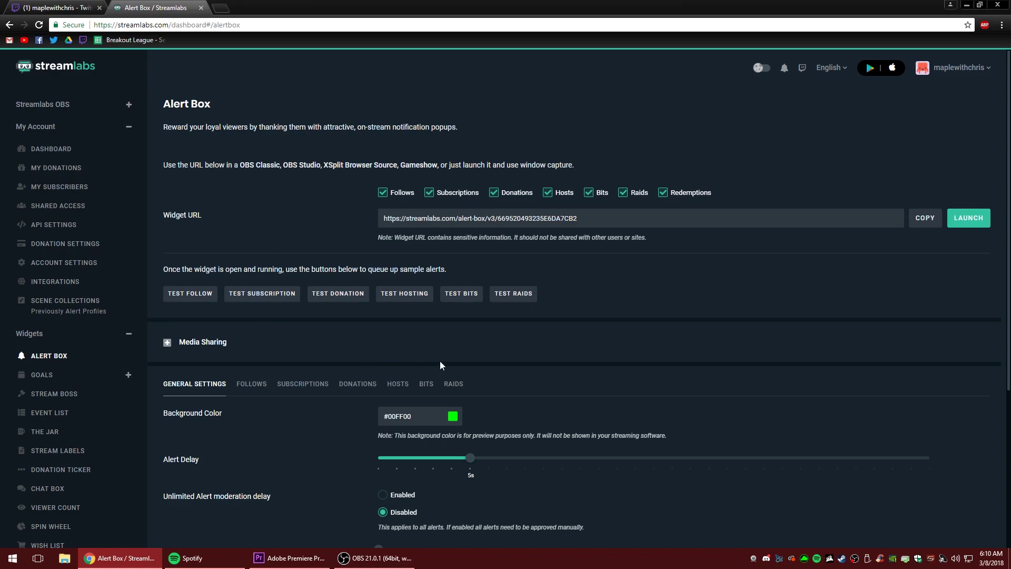
{"action": "left_click", "coordinate": [331, 299]}
{"action": "left_click", "coordinate": [375, 558]}
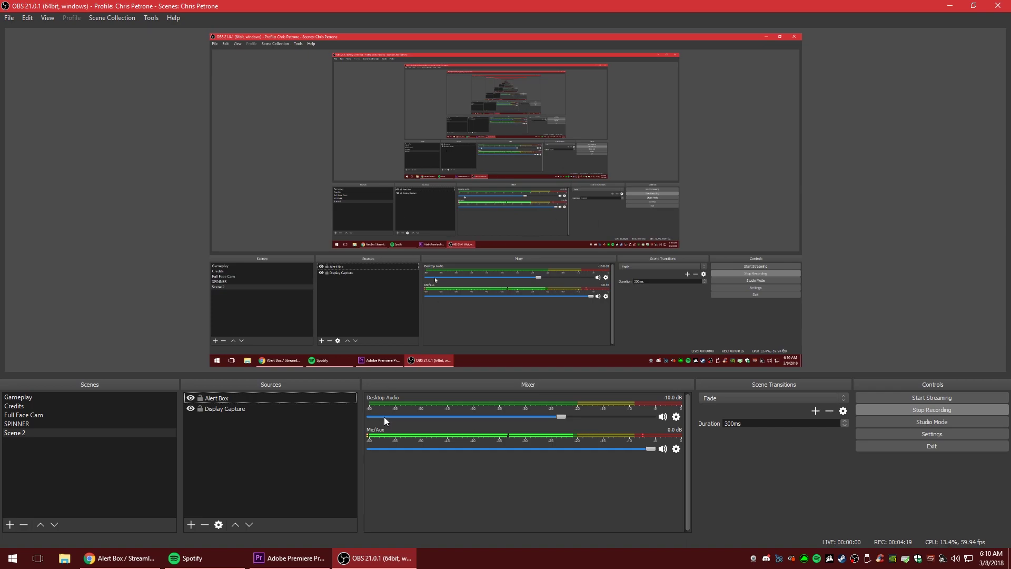
Back in Streamlabs, toggle Media Sharing open and closed, then scroll down to Layout
{"action": "mouse_move", "coordinate": [121, 558]}
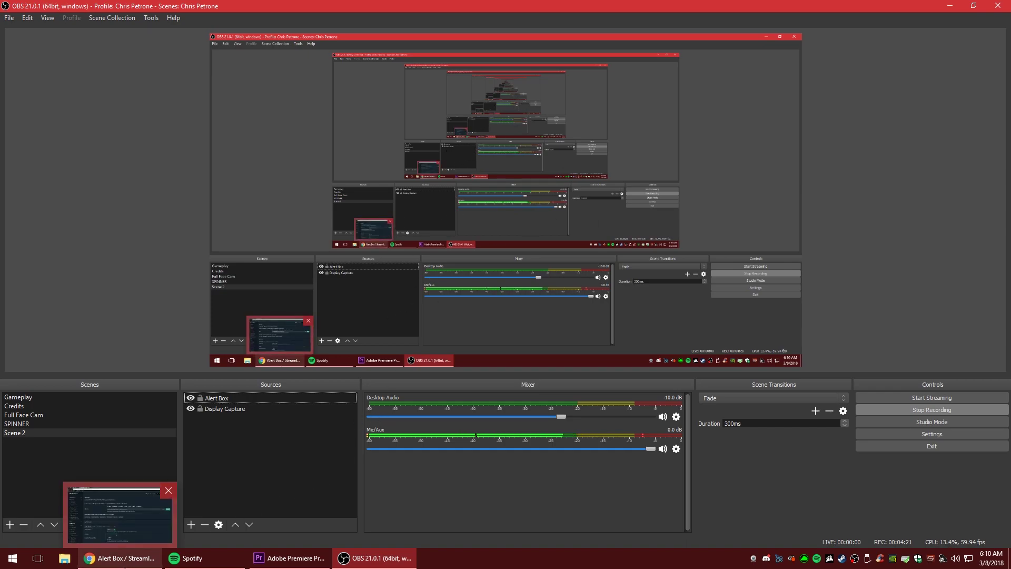
{"action": "left_click", "coordinate": [121, 513]}
{"action": "left_click", "coordinate": [514, 337]}
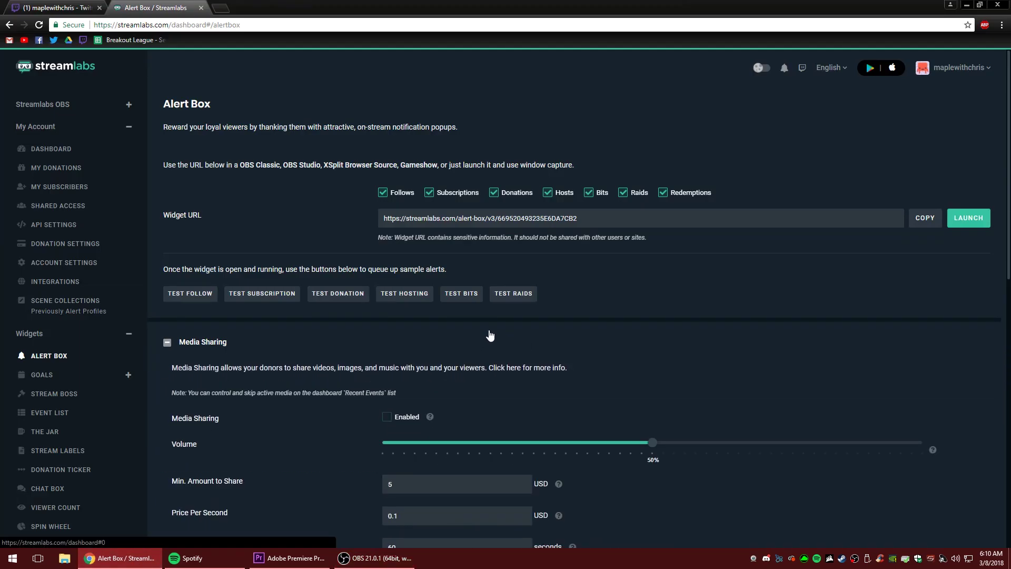
{"action": "left_click", "coordinate": [290, 340]}
{"action": "scroll", "coordinate": [442, 352], "scroll_direction": "down", "scroll_amount": 3}
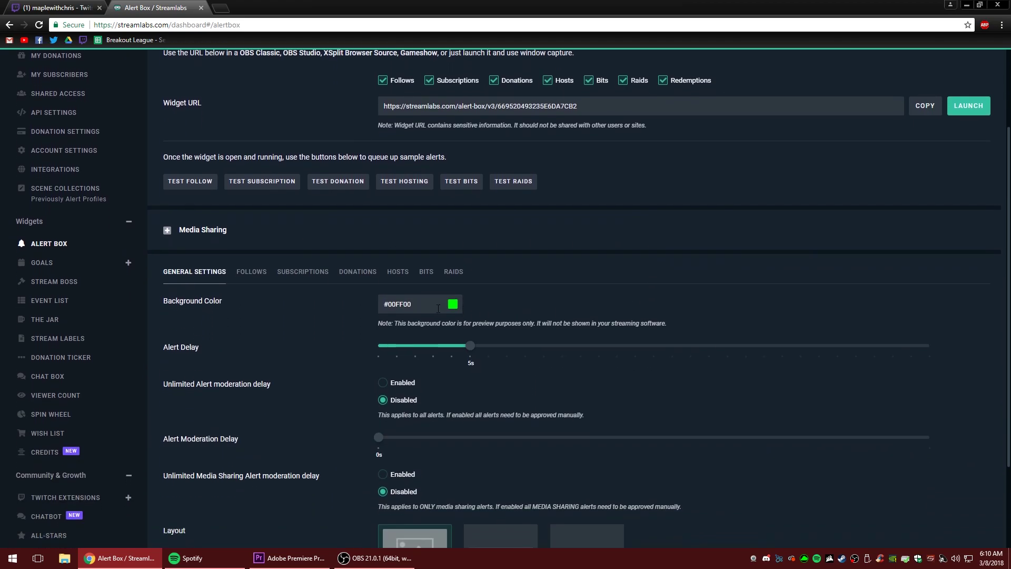
{"action": "scroll", "coordinate": [303, 280], "scroll_direction": "down", "scroll_amount": 1}
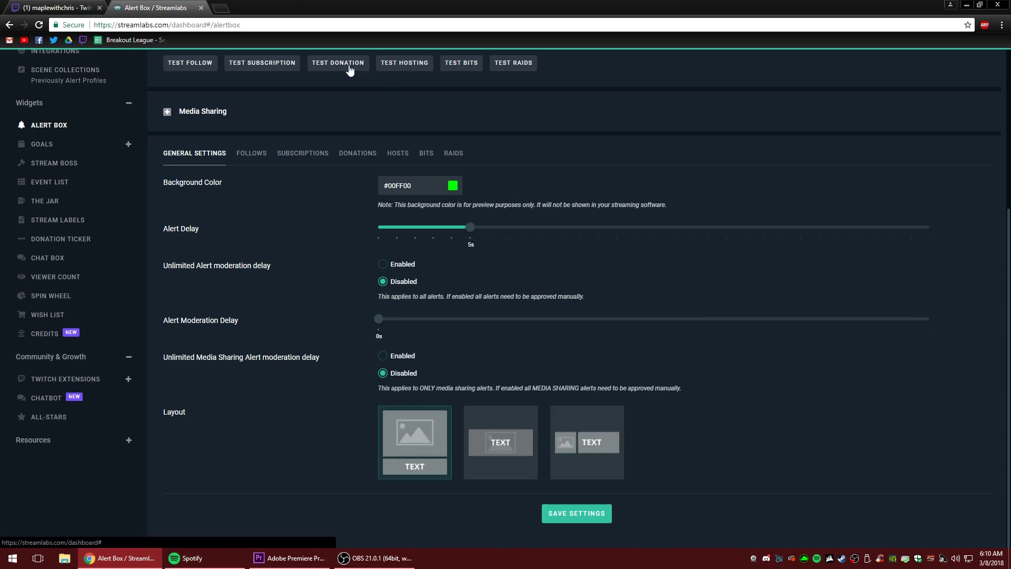
Choose the image-beside-text alert layout and save the Alert Box settings
{"action": "key", "text": "alt+Tab"}
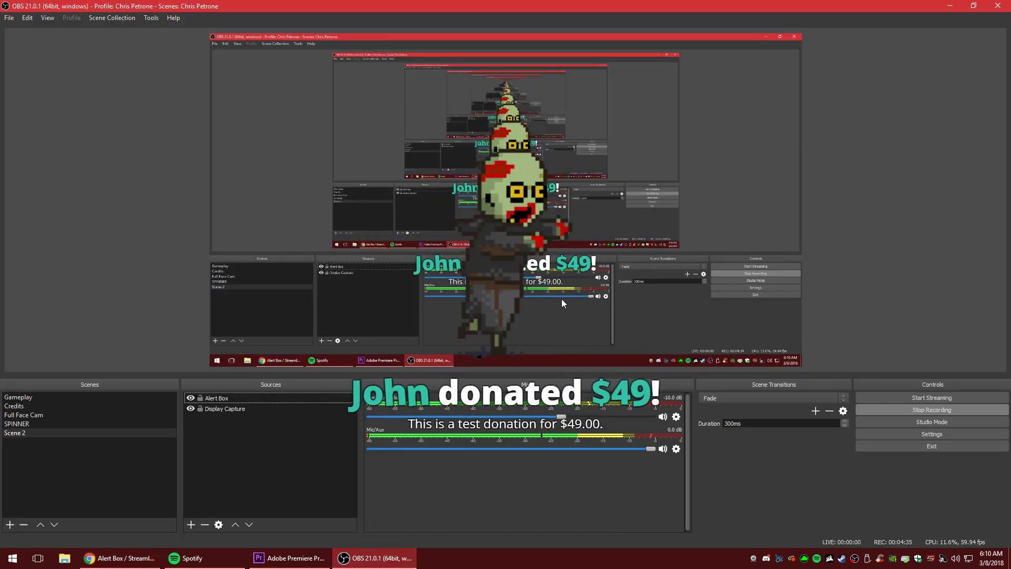
{"action": "left_click", "coordinate": [119, 557]}
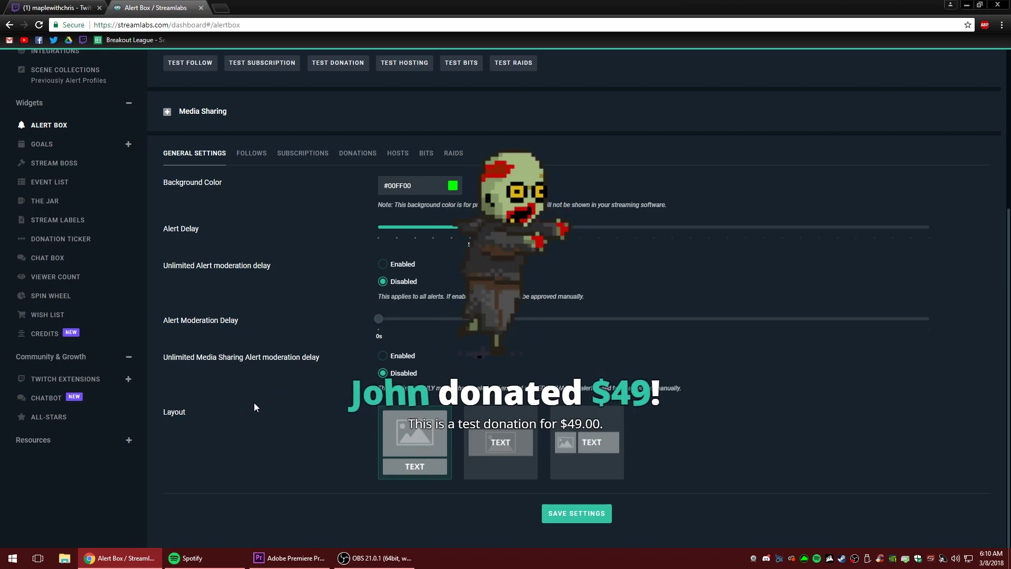
{"action": "left_click", "coordinate": [587, 445]}
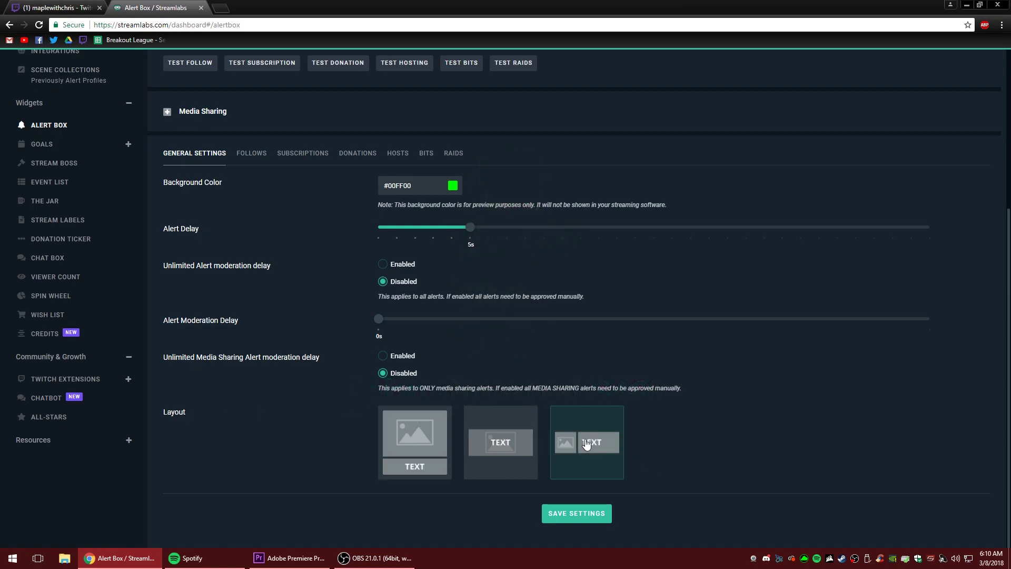
{"action": "left_click", "coordinate": [579, 515]}
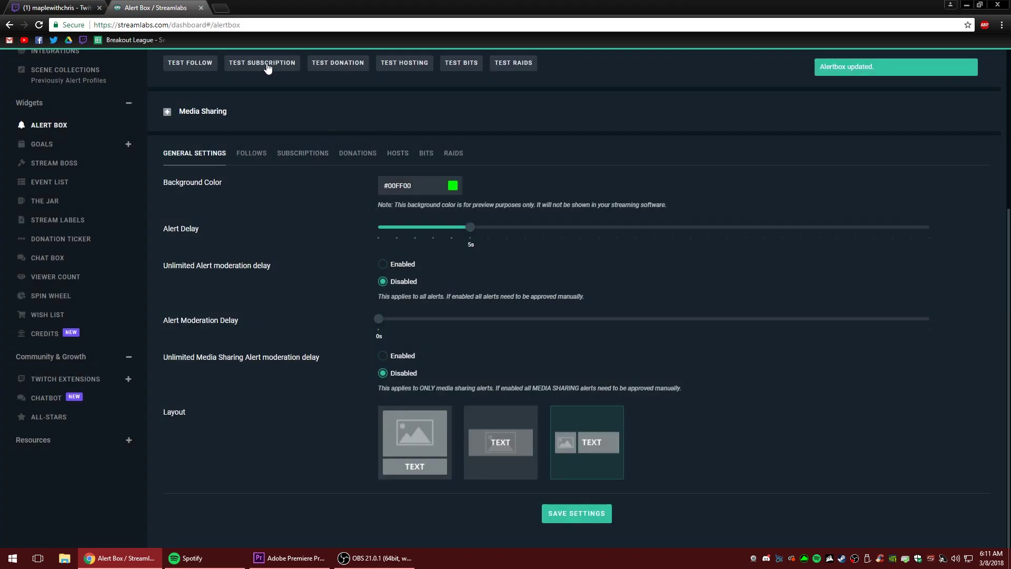
Send a test subscription alert, view it in OBS, then return to Streamlabs
{"action": "left_click", "coordinate": [265, 65]}
{"action": "left_click", "coordinate": [383, 563]}
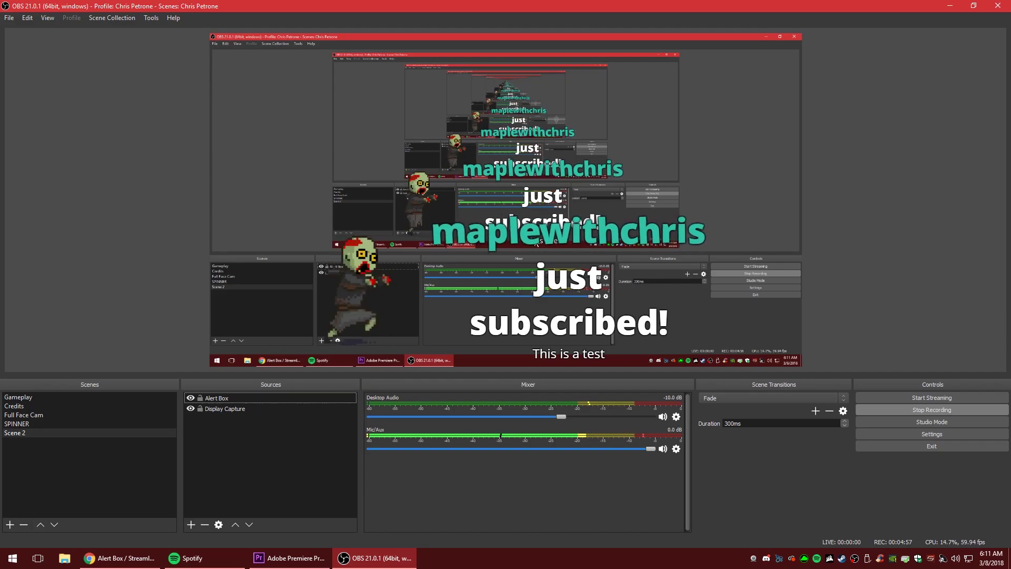
{"action": "left_click", "coordinate": [117, 558]}
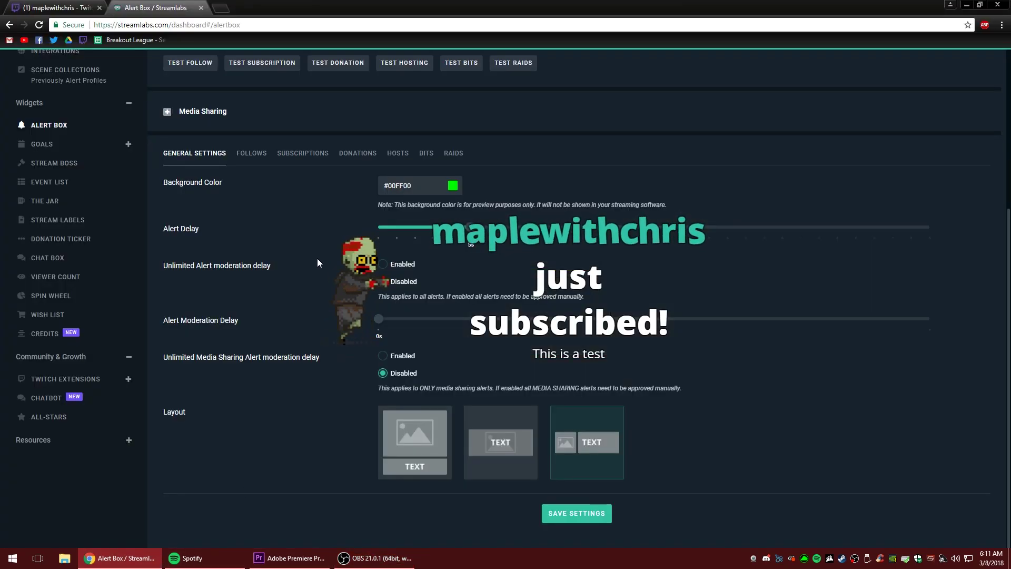
{"action": "scroll", "coordinate": [317, 258], "scroll_direction": "up", "scroll_amount": 3}
{"action": "scroll", "coordinate": [271, 346], "scroll_direction": "down", "scroll_amount": 1}
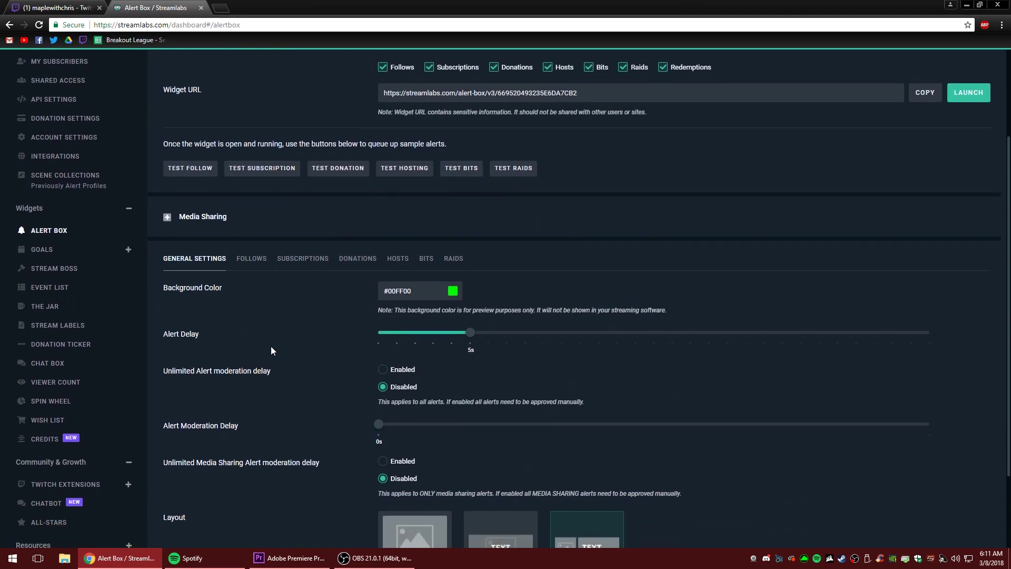
{"action": "scroll", "coordinate": [282, 337], "scroll_direction": "up", "scroll_amount": 1}
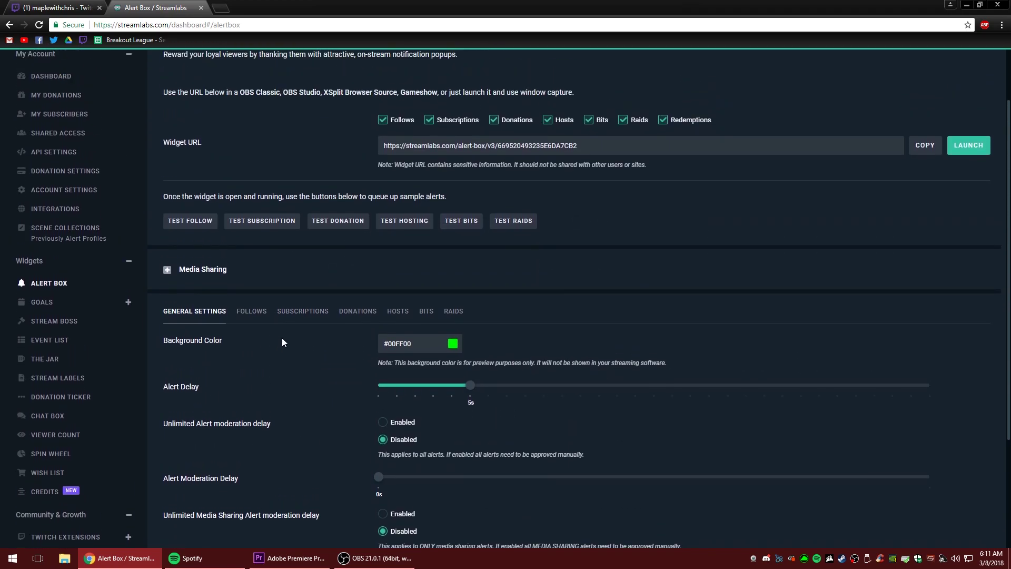
Look through the Subscriptions, Donations and Follows alert settings tabs
{"action": "left_click", "coordinate": [310, 315]}
{"action": "scroll", "coordinate": [303, 318], "scroll_direction": "down", "scroll_amount": 2}
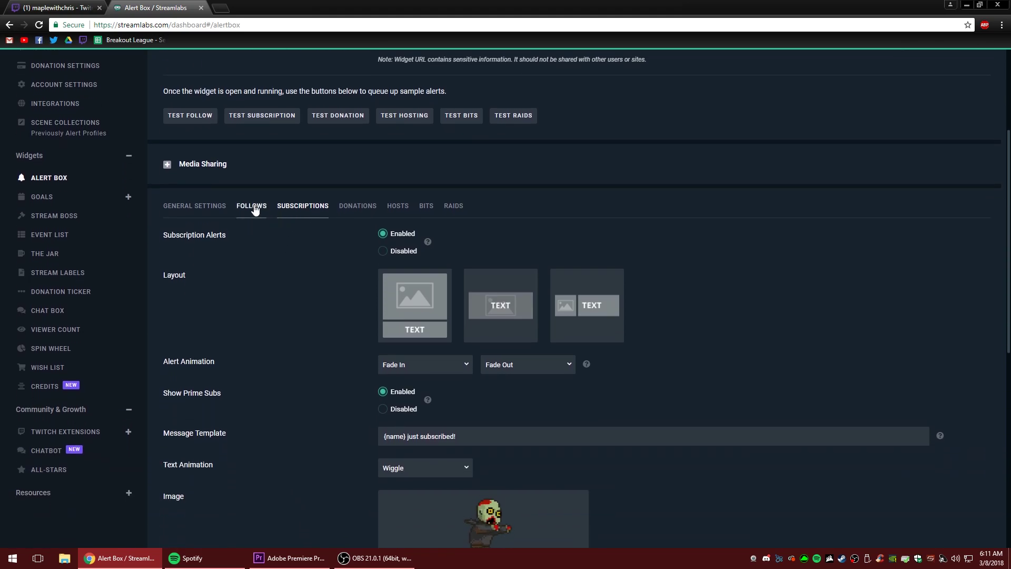
{"action": "scroll", "coordinate": [327, 221], "scroll_direction": "down", "scroll_amount": 2}
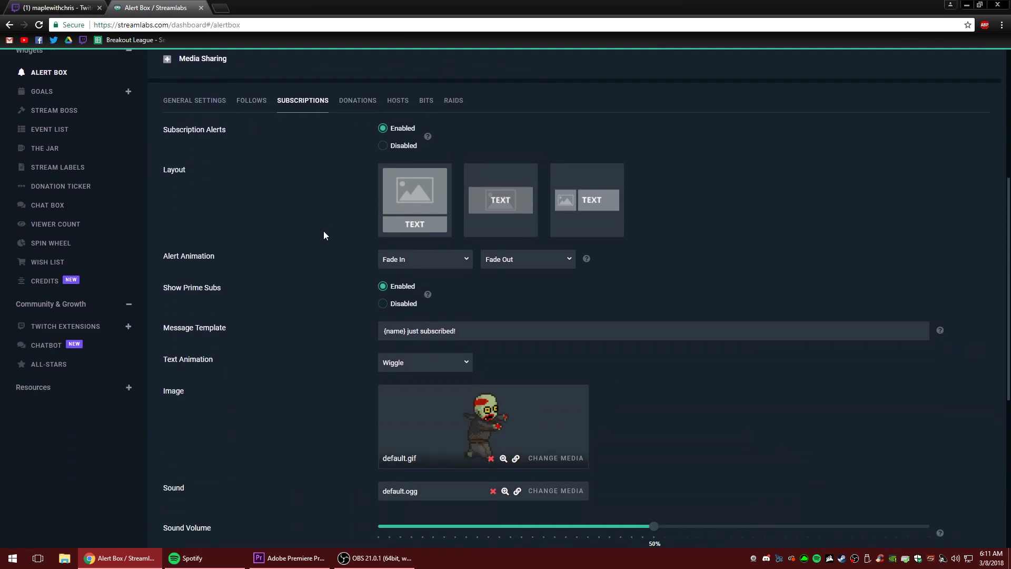
{"action": "scroll", "coordinate": [310, 226], "scroll_direction": "up", "scroll_amount": 1}
{"action": "left_click", "coordinate": [358, 153]}
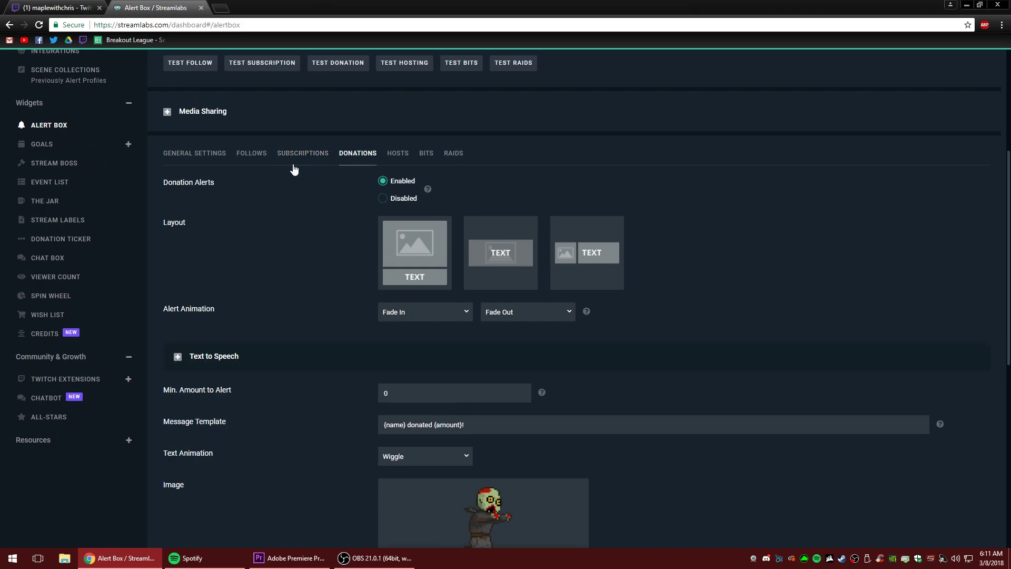
{"action": "left_click", "coordinate": [256, 154]}
Scroll through the Follows settings and send a test follow alert to watch in OBS
{"action": "scroll", "coordinate": [293, 206], "scroll_direction": "down", "scroll_amount": 2}
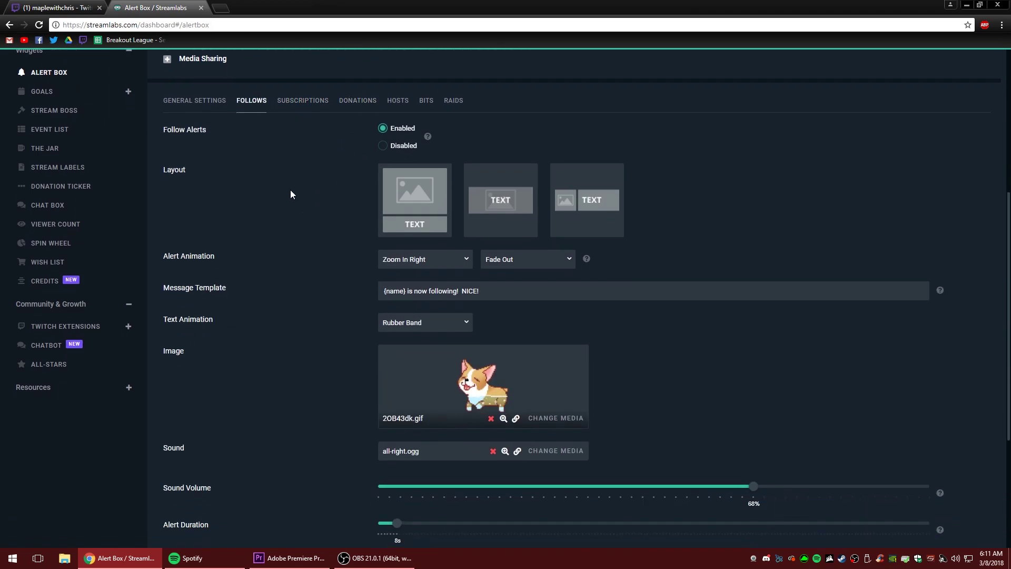
{"action": "scroll", "coordinate": [317, 179], "scroll_direction": "down", "scroll_amount": 2}
{"action": "scroll", "coordinate": [319, 186], "scroll_direction": "down", "scroll_amount": 1}
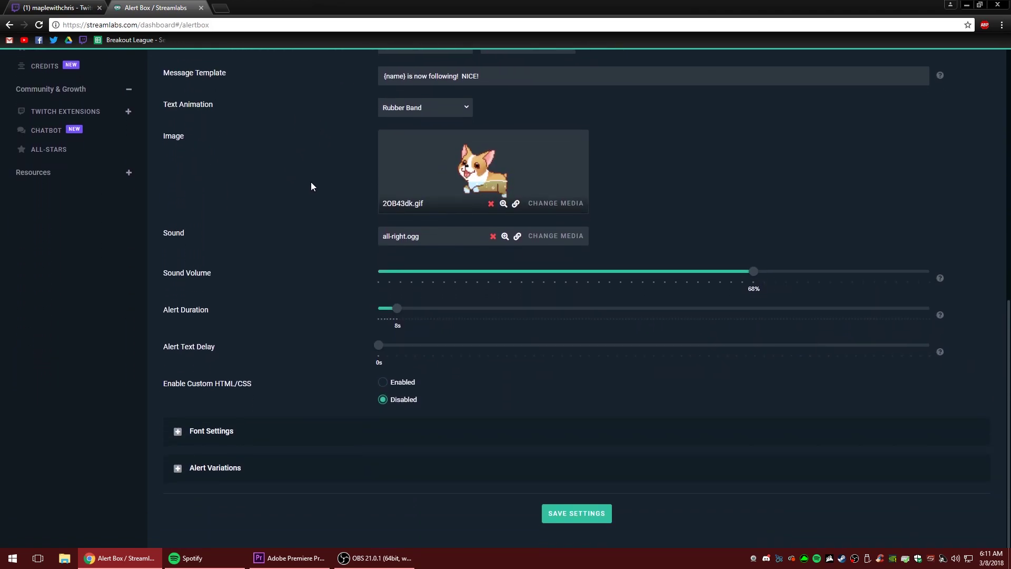
{"action": "scroll", "coordinate": [299, 287], "scroll_direction": "up", "scroll_amount": 5}
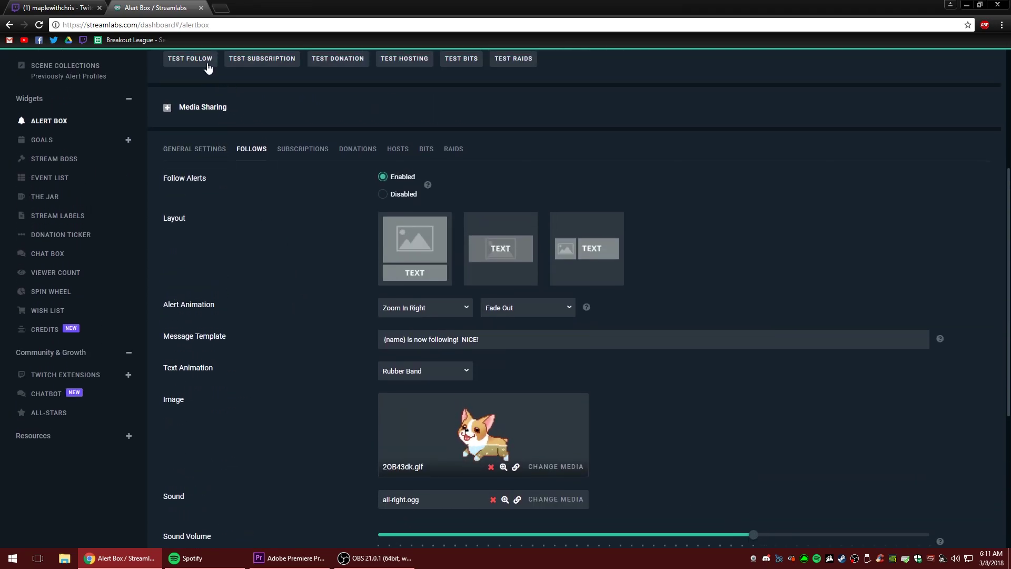
{"action": "left_click", "coordinate": [190, 58]}
{"action": "left_click", "coordinate": [375, 558]}
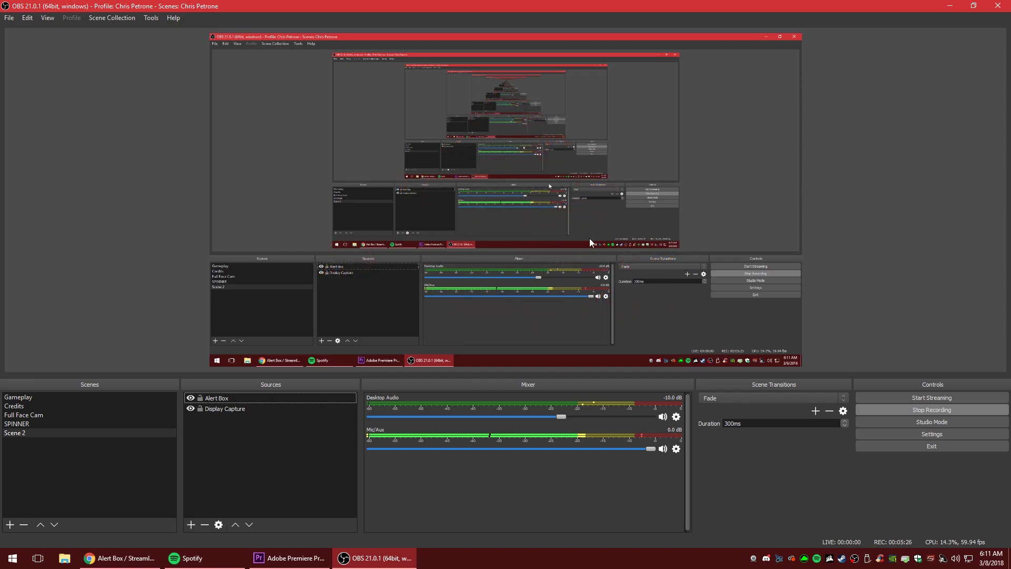
After the follow alert plays in OBS, return to the Streamlabs follow alert settings
{"action": "left_click", "coordinate": [120, 558]}
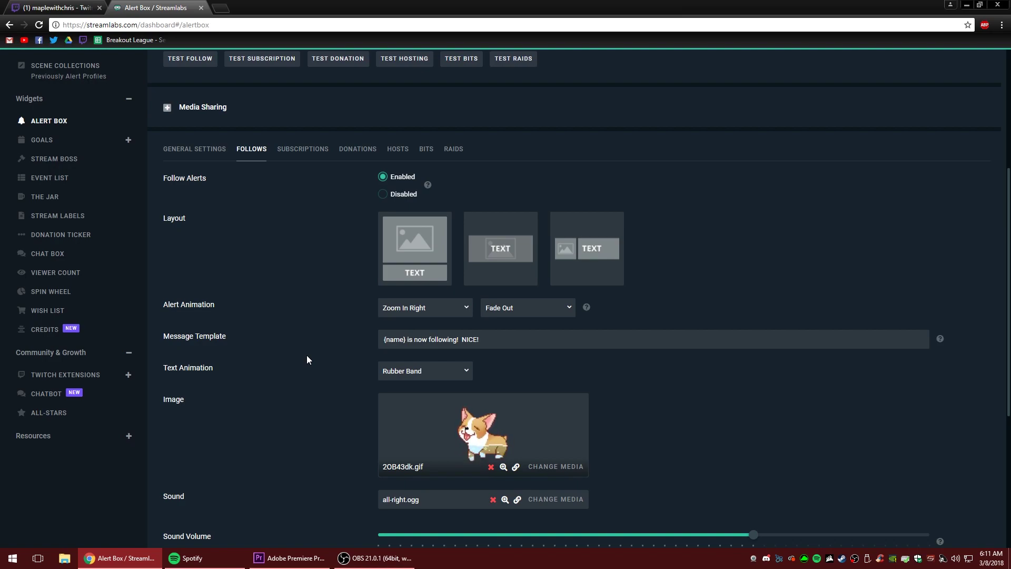
Append 'YEAAAAA BABY!' to the subscription alert's message template
{"action": "left_click", "coordinate": [307, 150]}
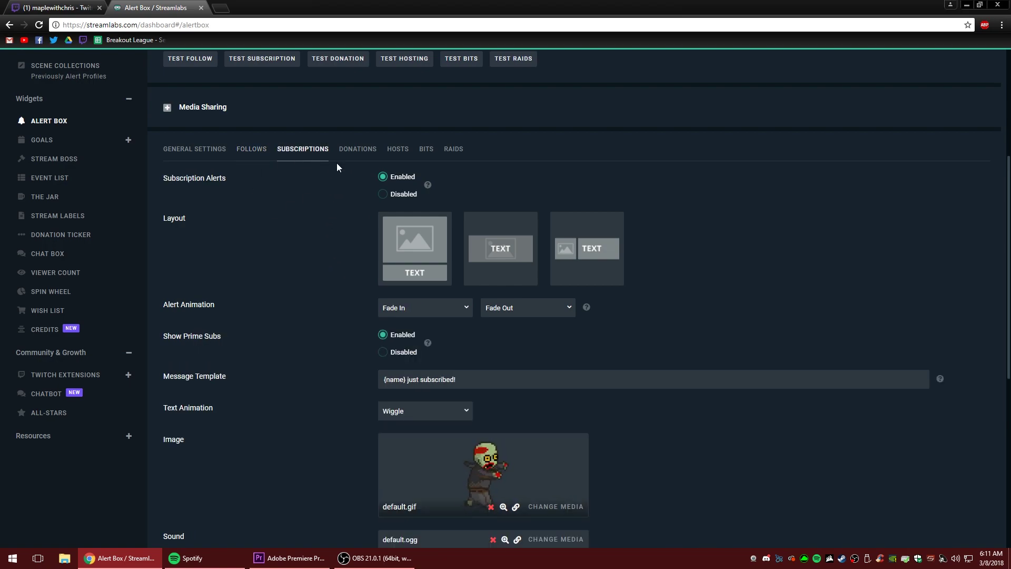
{"action": "scroll", "coordinate": [303, 253], "scroll_direction": "down", "scroll_amount": 4}
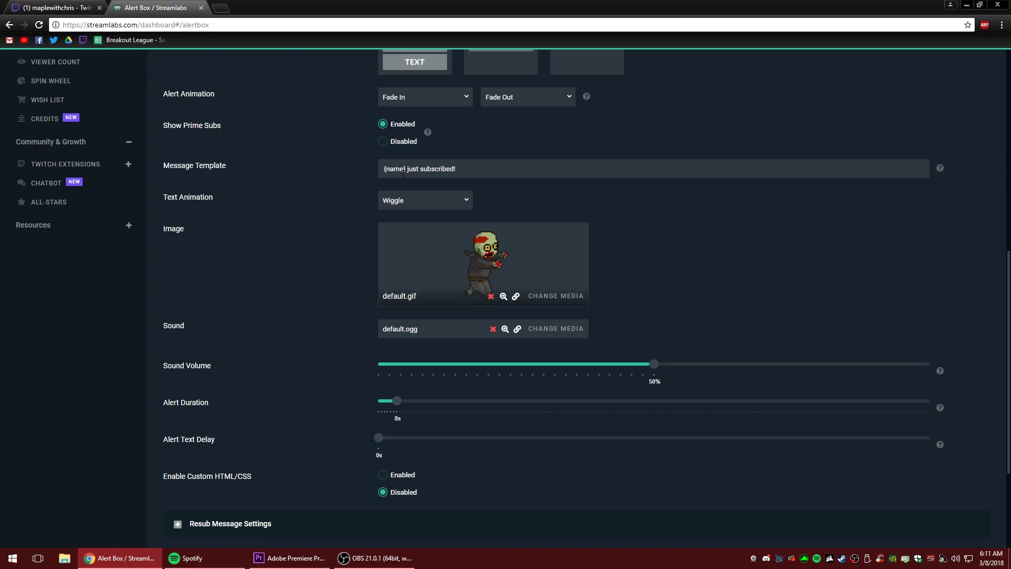
{"action": "left_click", "coordinate": [478, 169]}
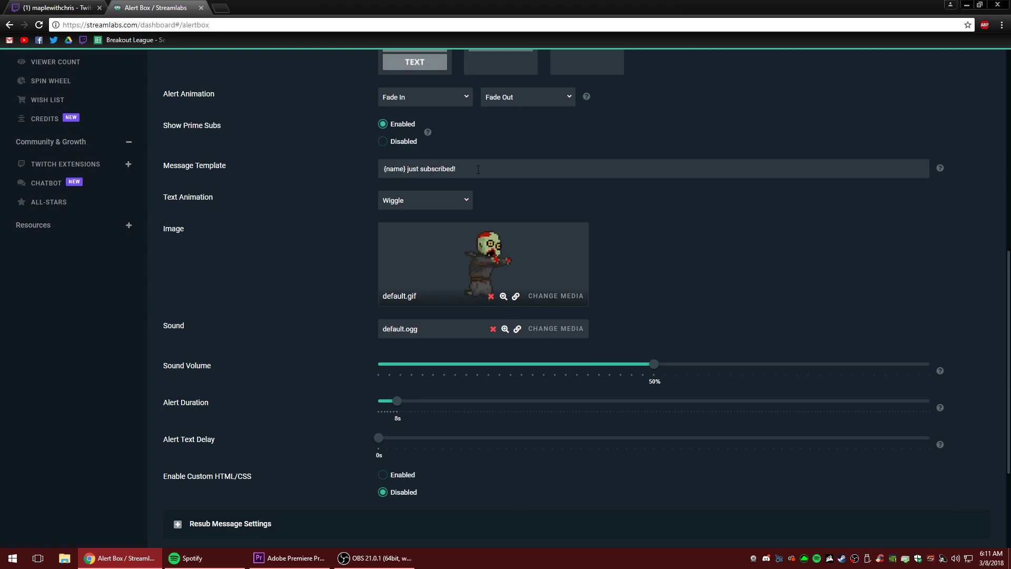
{"action": "type", "text": "YEAAAAA "}
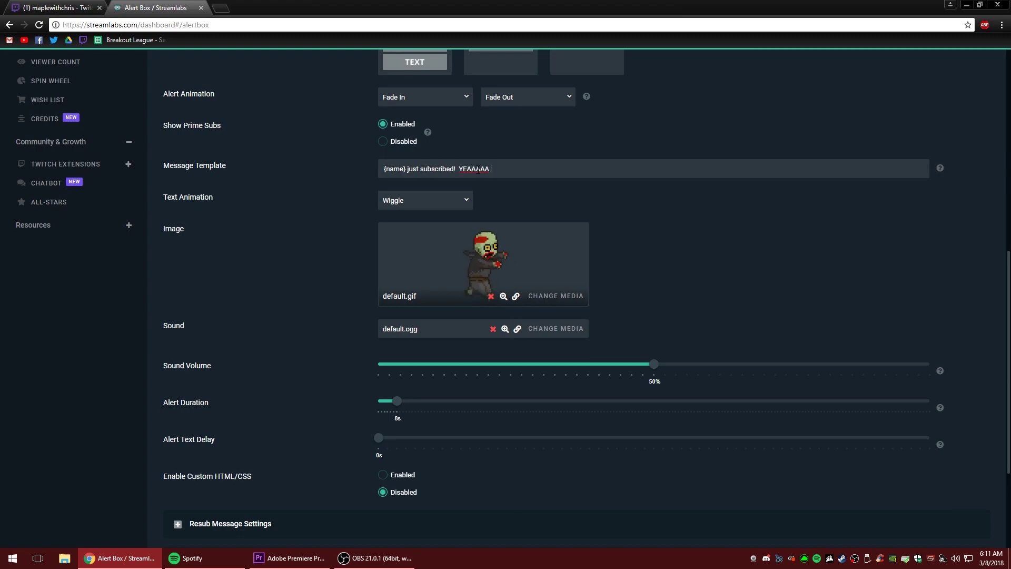
{"action": "type", "text": "BABY!"}
Set the subscription text animation to Wave and open the Media Gallery for its image
{"action": "scroll", "coordinate": [337, 221], "scroll_direction": "down", "scroll_amount": 1}
{"action": "left_click", "coordinate": [387, 148]}
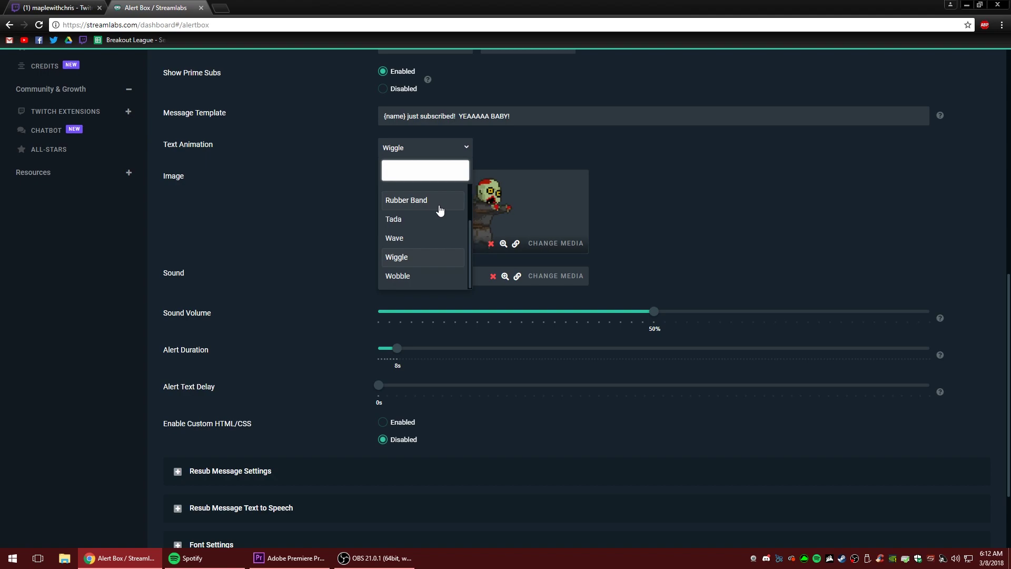
{"action": "left_click", "coordinate": [405, 239]}
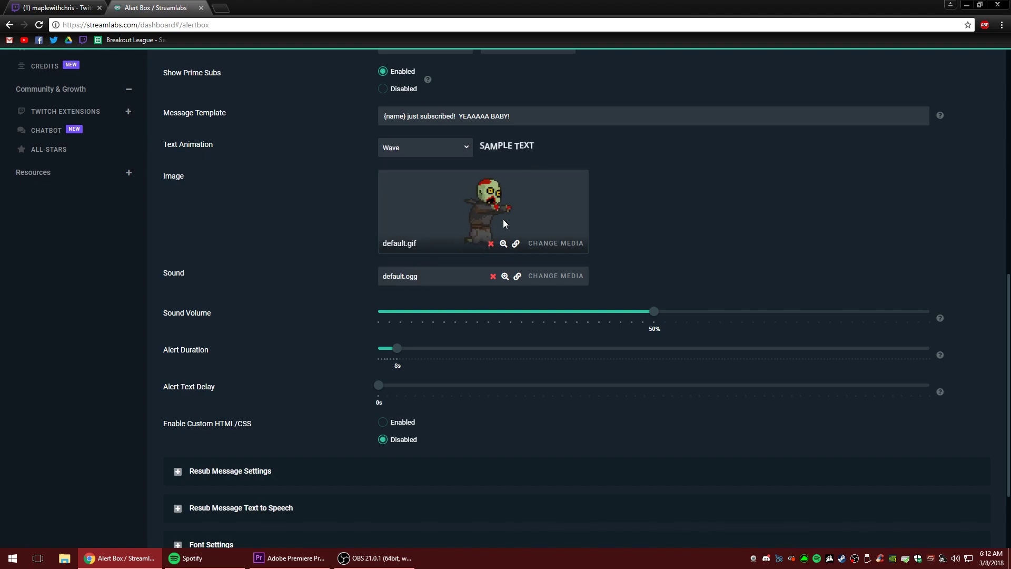
{"action": "left_click", "coordinate": [557, 243]}
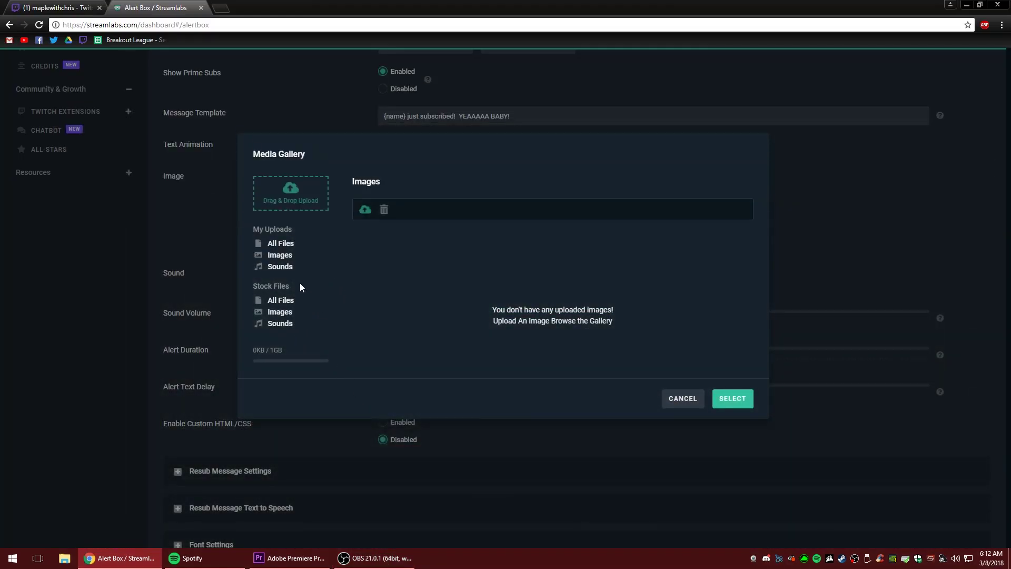
Set the subscription alert image to the Pikachu GIF from the stock images
{"action": "left_click", "coordinate": [280, 313]}
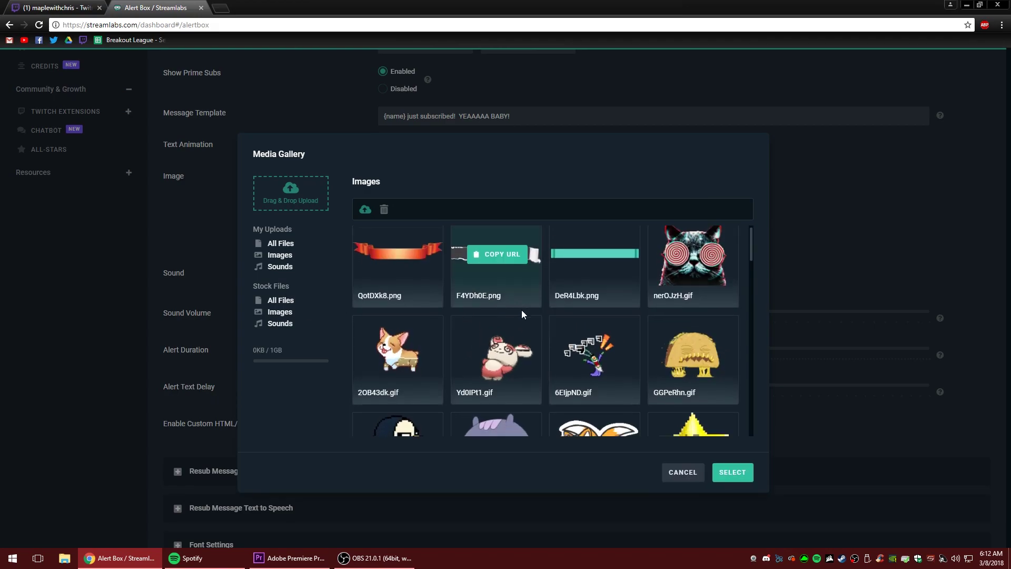
{"action": "scroll", "coordinate": [533, 299], "scroll_direction": "down", "scroll_amount": 8}
{"action": "scroll", "coordinate": [554, 291], "scroll_direction": "down", "scroll_amount": 5}
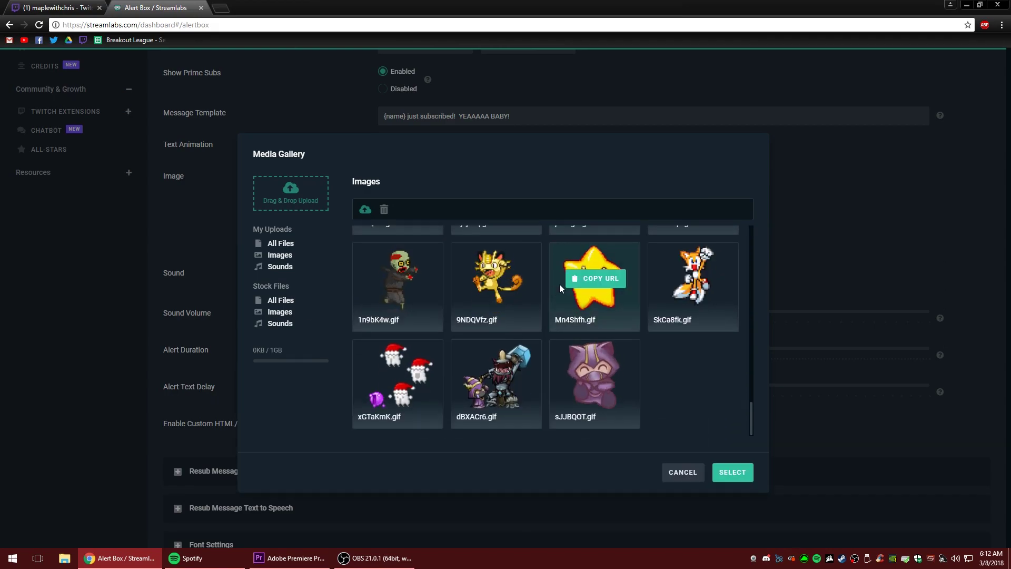
{"action": "scroll", "coordinate": [705, 376], "scroll_direction": "up", "scroll_amount": 5}
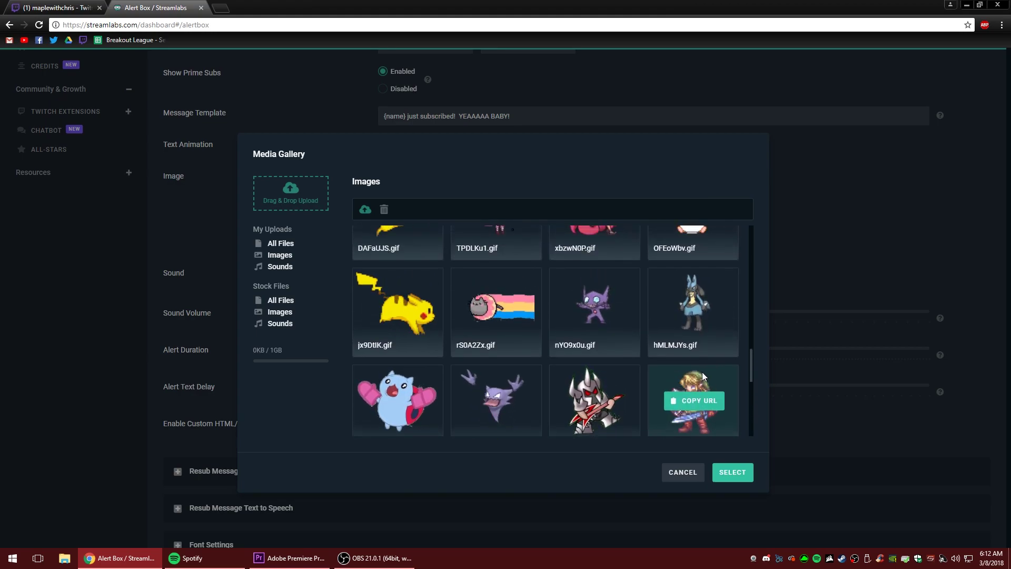
{"action": "double_click", "coordinate": [416, 284]}
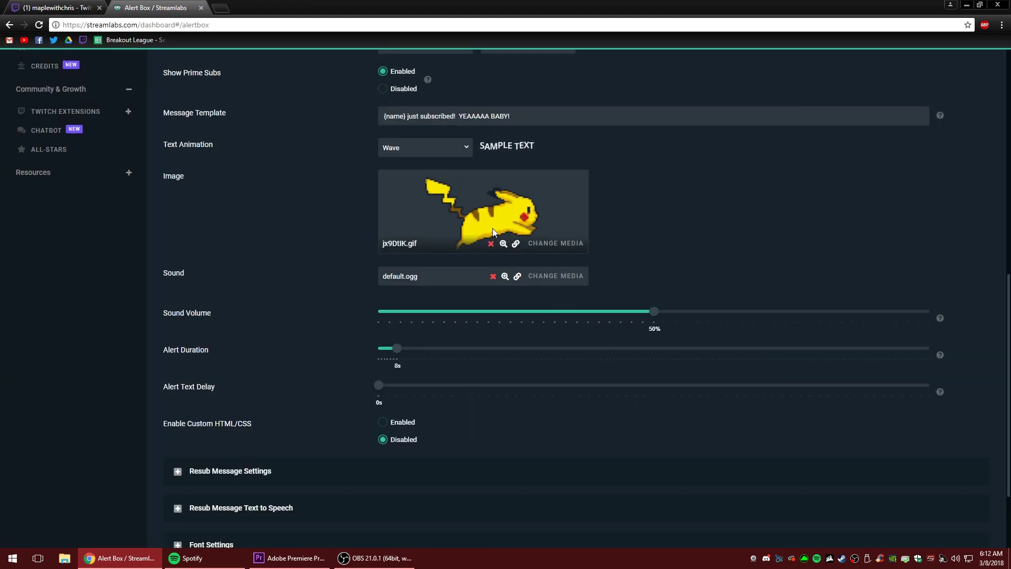
Replace the alert sound with the 'Ohhhh Yeaaah' stock sound
{"action": "left_click", "coordinate": [557, 277]}
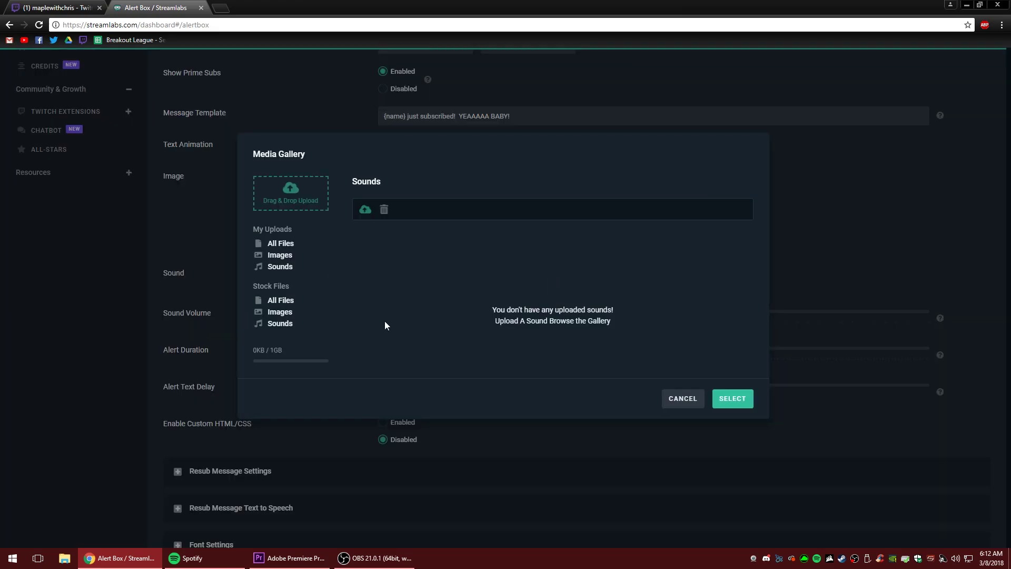
{"action": "left_click", "coordinate": [284, 329]}
{"action": "scroll", "coordinate": [582, 311], "scroll_direction": "down", "scroll_amount": 3}
{"action": "scroll", "coordinate": [584, 305], "scroll_direction": "down", "scroll_amount": 3}
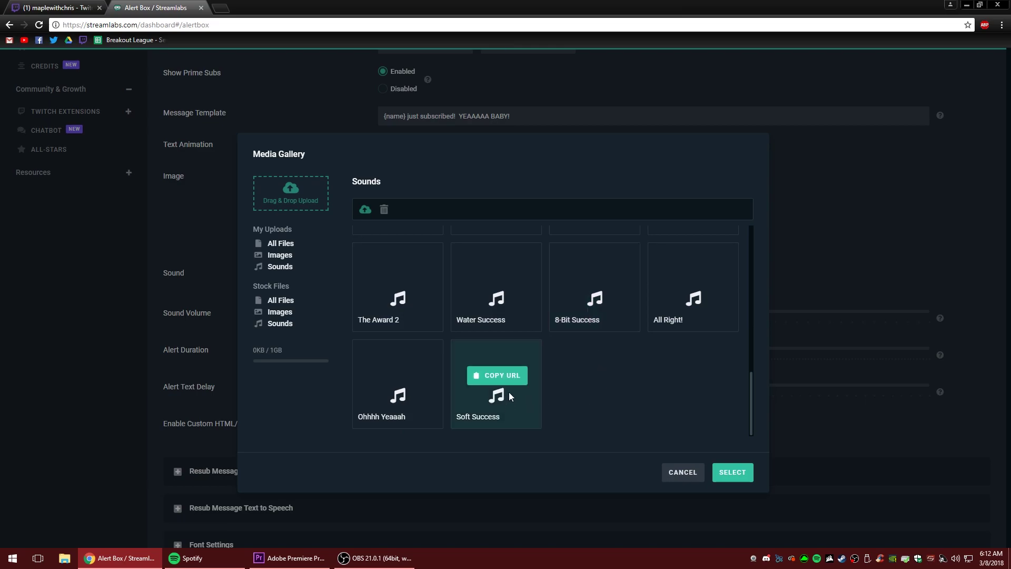
{"action": "scroll", "coordinate": [514, 401], "scroll_direction": "up", "scroll_amount": 1}
{"action": "scroll", "coordinate": [506, 403], "scroll_direction": "down", "scroll_amount": 1}
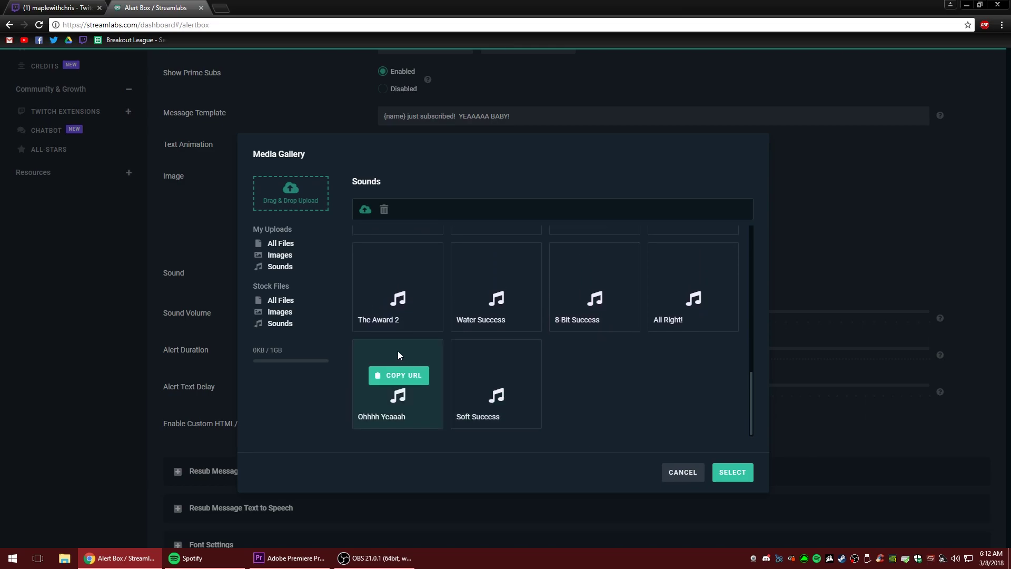
{"action": "double_click", "coordinate": [398, 353]}
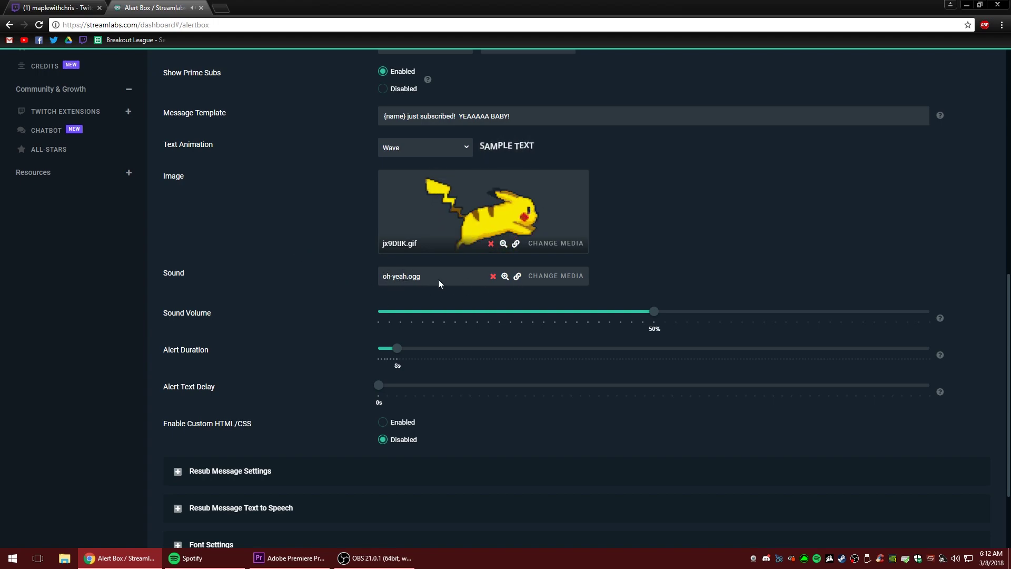
{"action": "left_click_drag", "start_coordinate": [422, 275], "coordinate": [368, 277]}
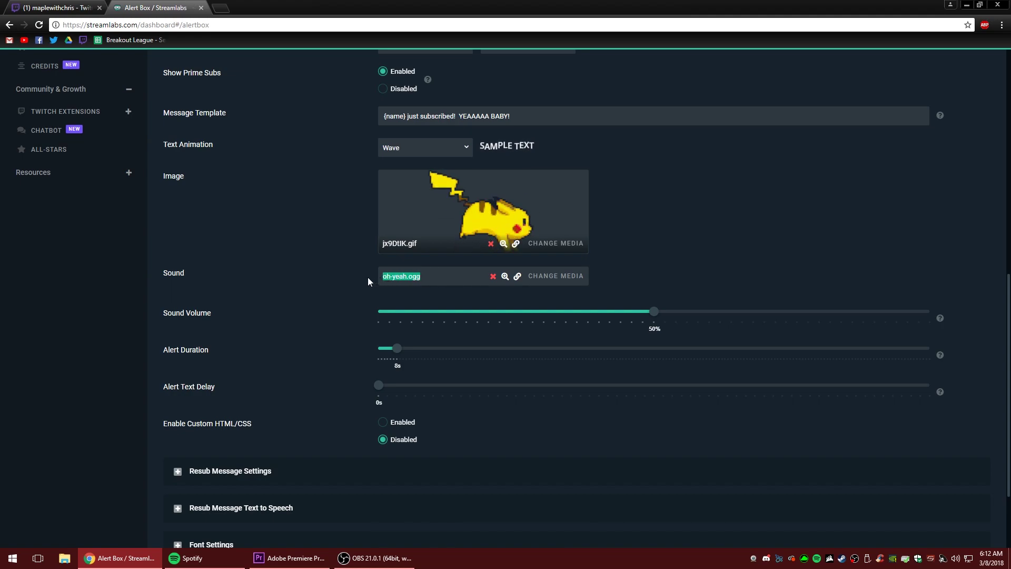
{"action": "left_click", "coordinate": [371, 257]}
In Font Settings, make the text highlight red #FF0000 and the text colour blue #0079FF
{"action": "scroll", "coordinate": [385, 283], "scroll_direction": "up", "scroll_amount": 1}
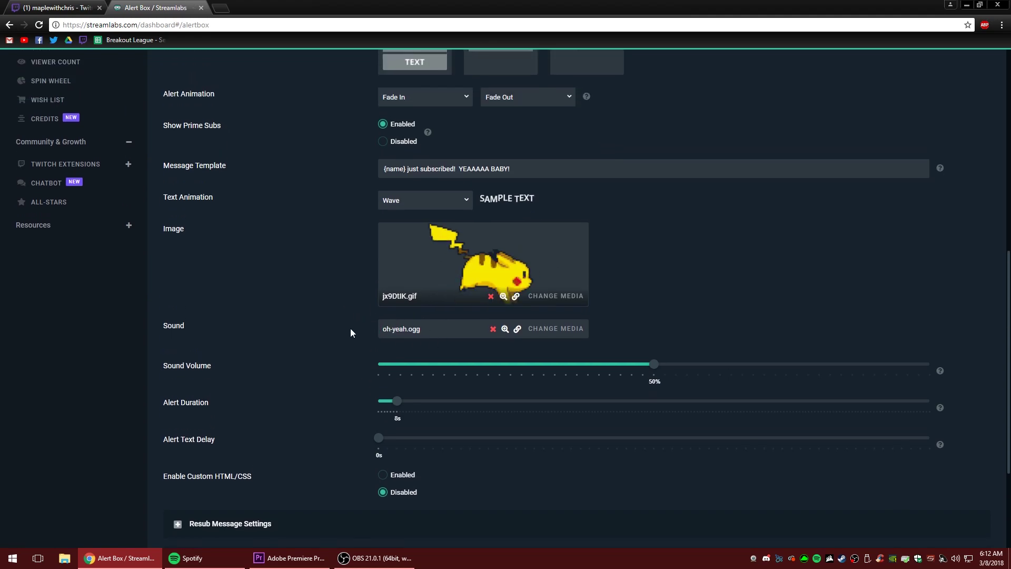
{"action": "scroll", "coordinate": [264, 298], "scroll_direction": "down", "scroll_amount": 3}
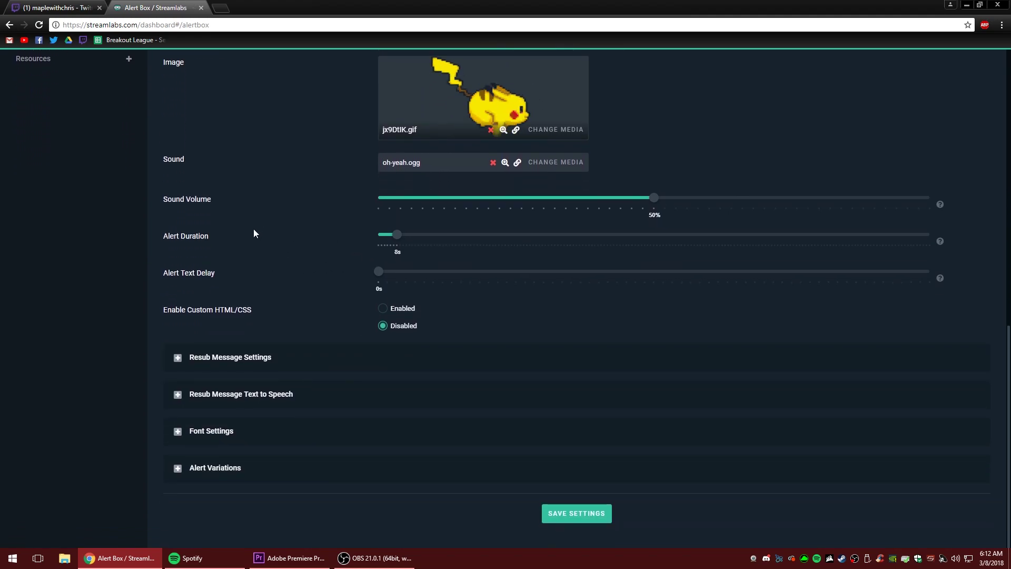
{"action": "scroll", "coordinate": [258, 228], "scroll_direction": "up", "scroll_amount": 4}
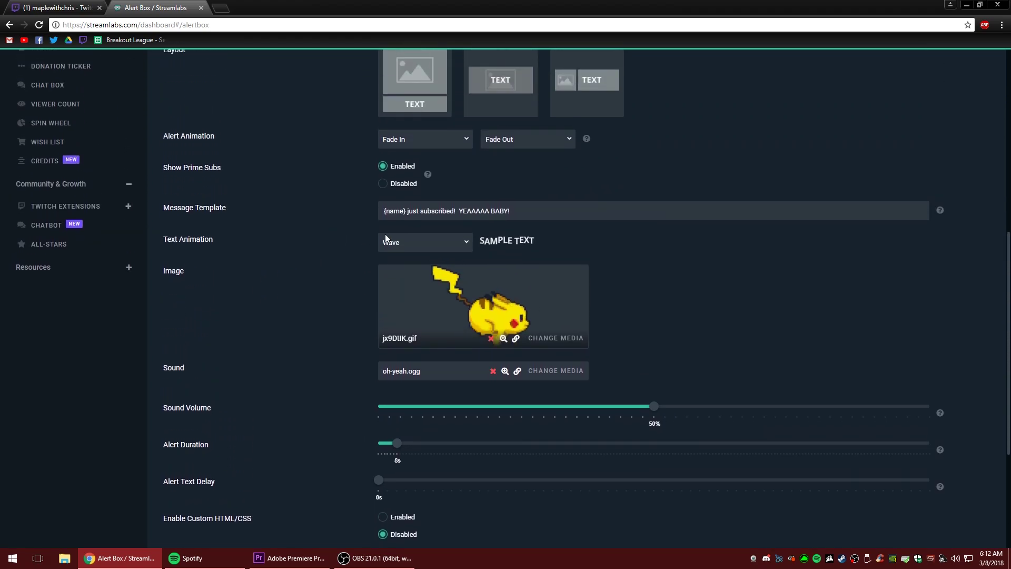
{"action": "scroll", "coordinate": [309, 269], "scroll_direction": "down", "scroll_amount": 4}
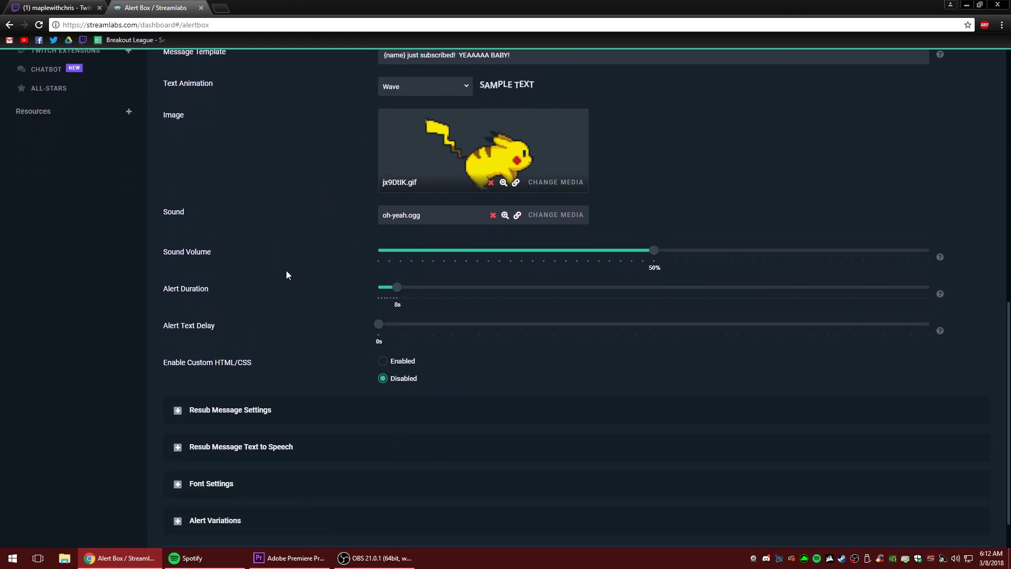
{"action": "left_click", "coordinate": [219, 429]}
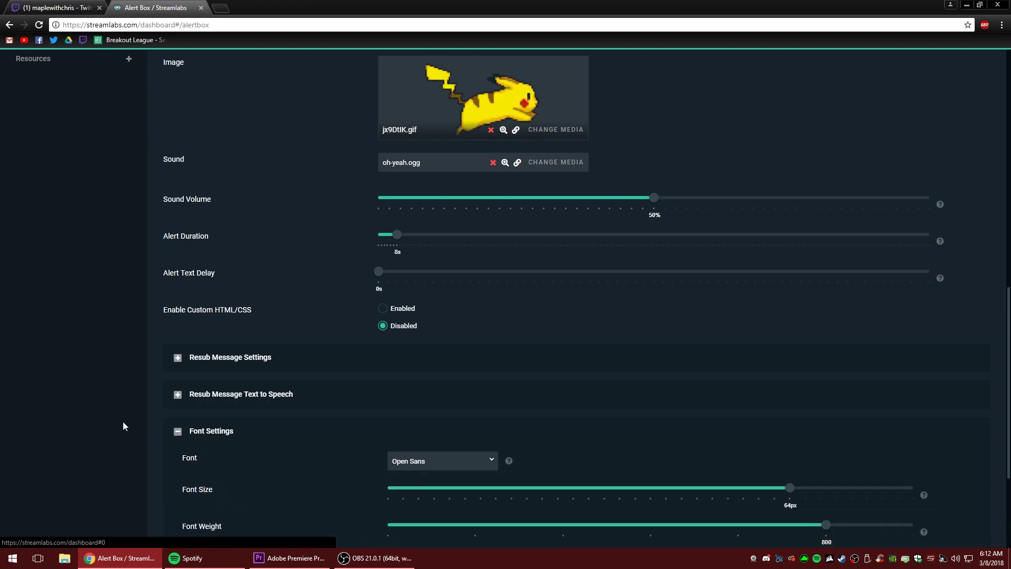
{"action": "scroll", "coordinate": [116, 420], "scroll_direction": "down", "scroll_amount": 3}
{"action": "left_click", "coordinate": [466, 425]}
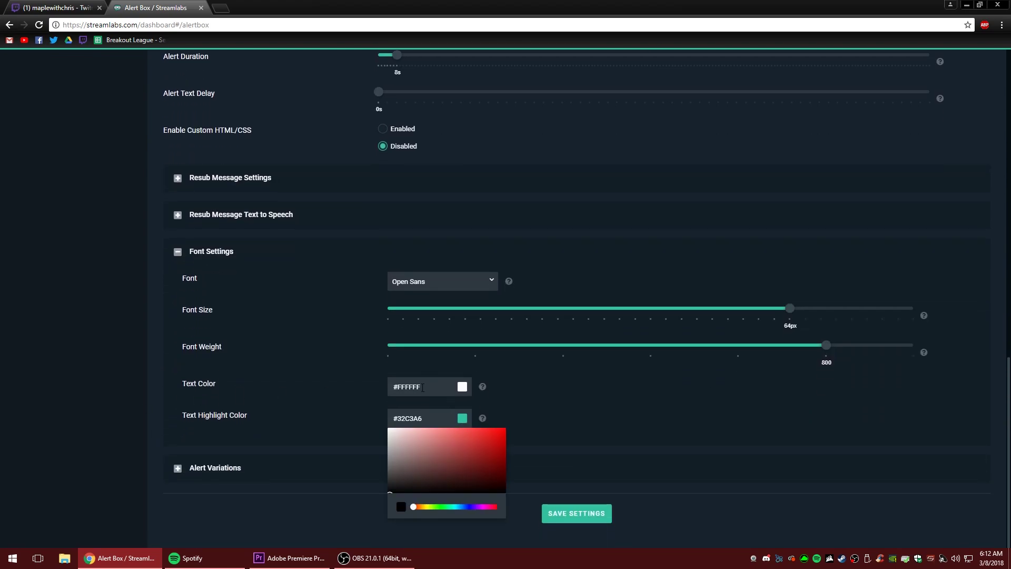
{"action": "left_click", "coordinate": [600, 412]}
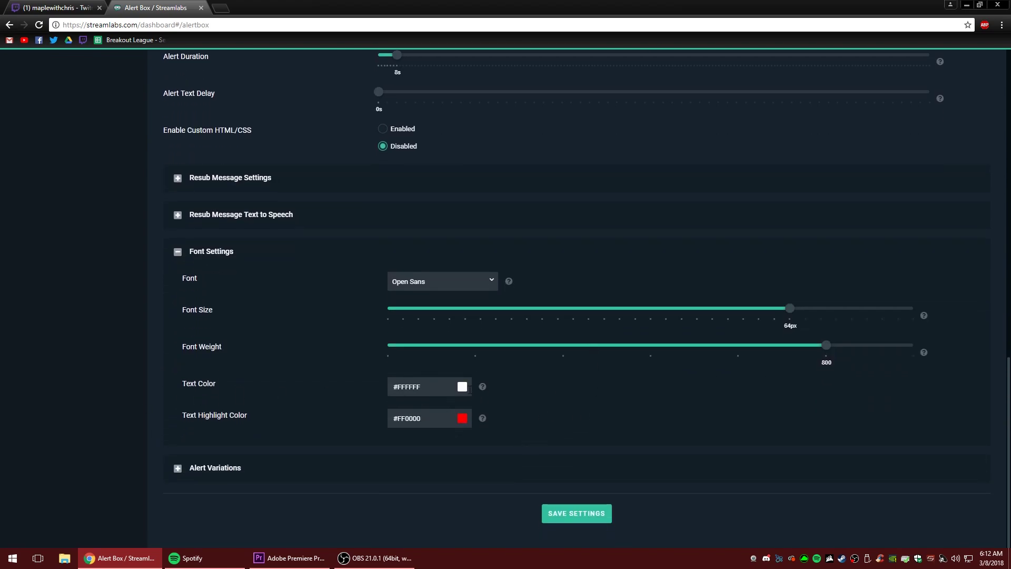
{"action": "left_click", "coordinate": [462, 387]}
{"action": "left_click_drag", "start_coordinate": [443, 476], "coordinate": [463, 476]}
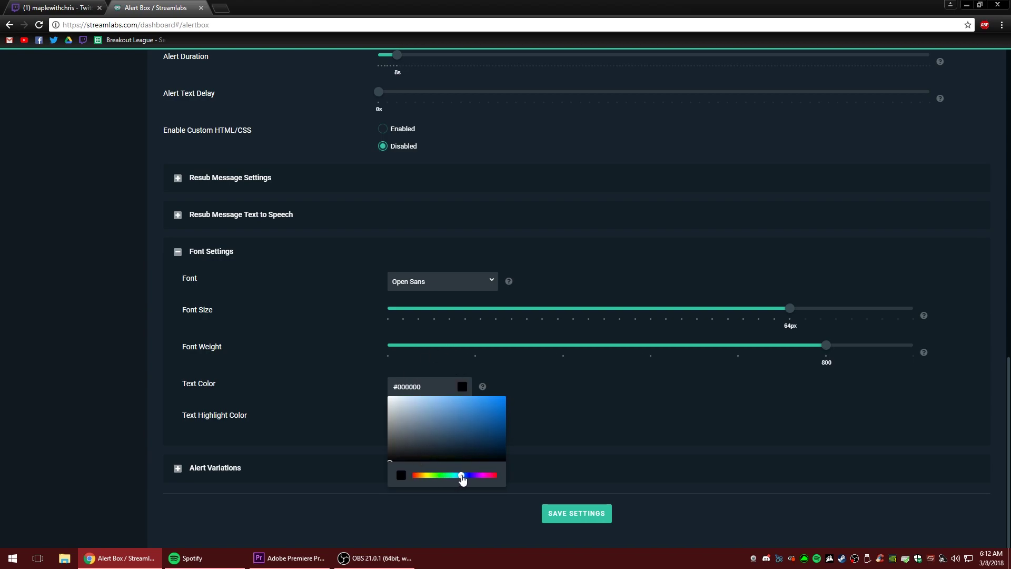
{"action": "left_click", "coordinate": [547, 421]}
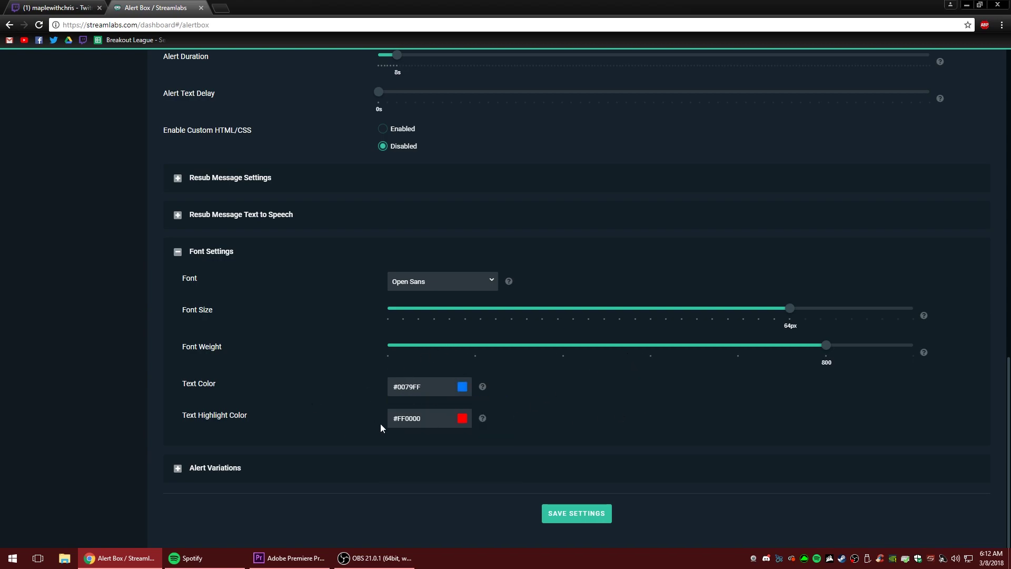
Set the alert font to Nova Flat at 80px and save the Alert Box settings
{"action": "left_click_drag", "start_coordinate": [790, 311], "coordinate": [915, 310]}
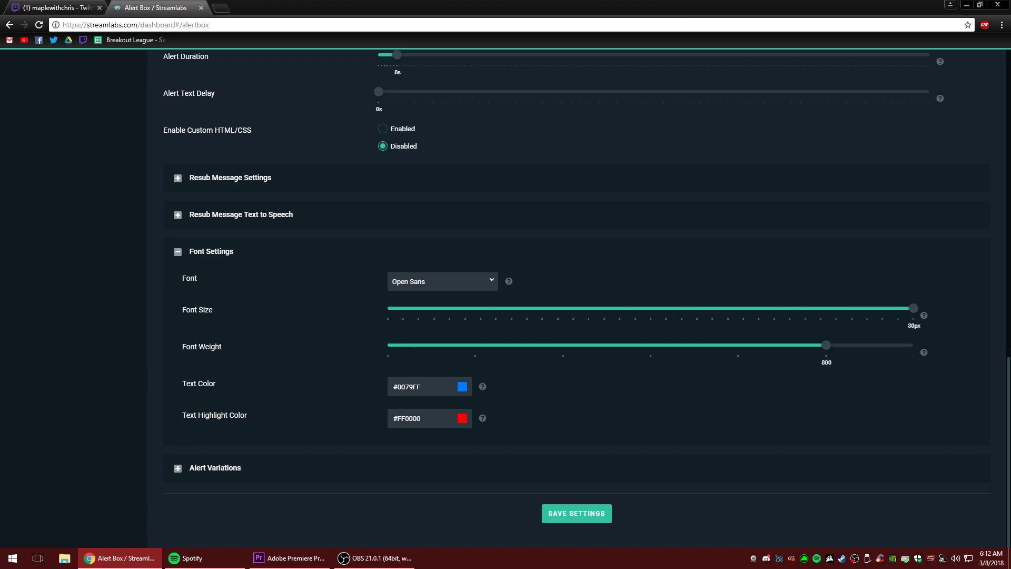
{"action": "left_click", "coordinate": [402, 287]}
{"action": "scroll", "coordinate": [440, 350], "scroll_direction": "up", "scroll_amount": 4}
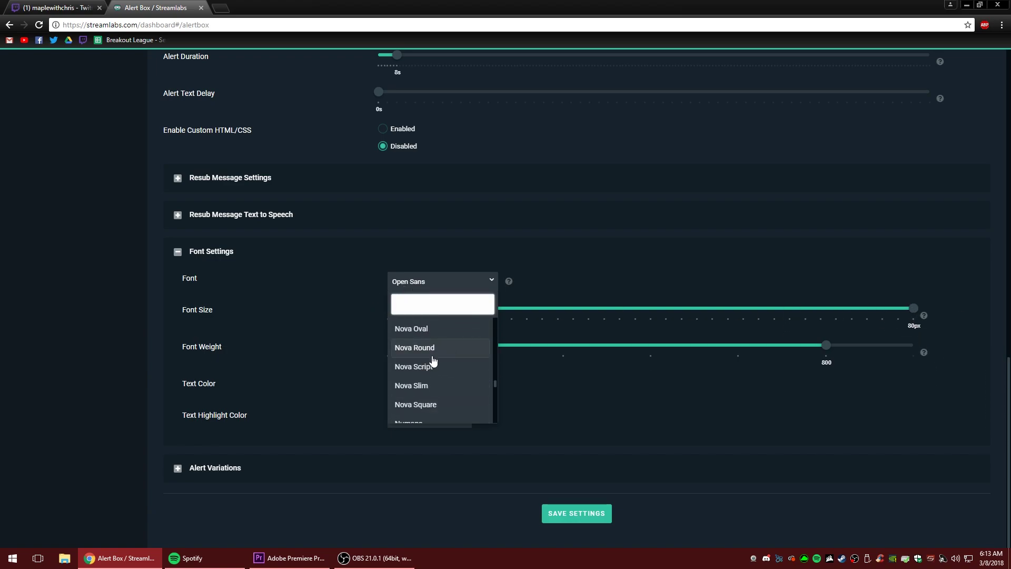
{"action": "scroll", "coordinate": [432, 353], "scroll_direction": "up", "scroll_amount": 2}
{"action": "left_click", "coordinate": [430, 345]}
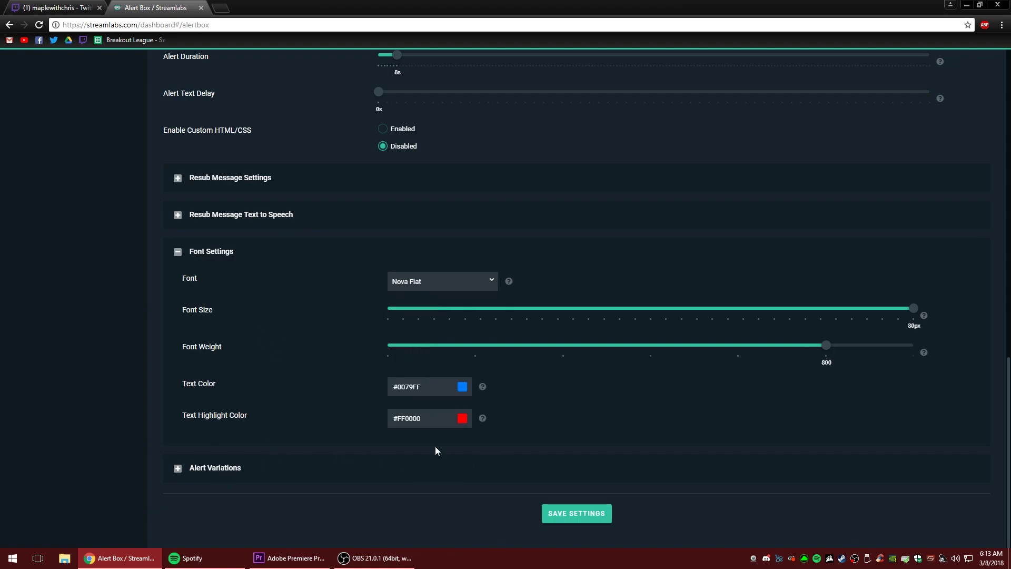
{"action": "left_click", "coordinate": [579, 516]}
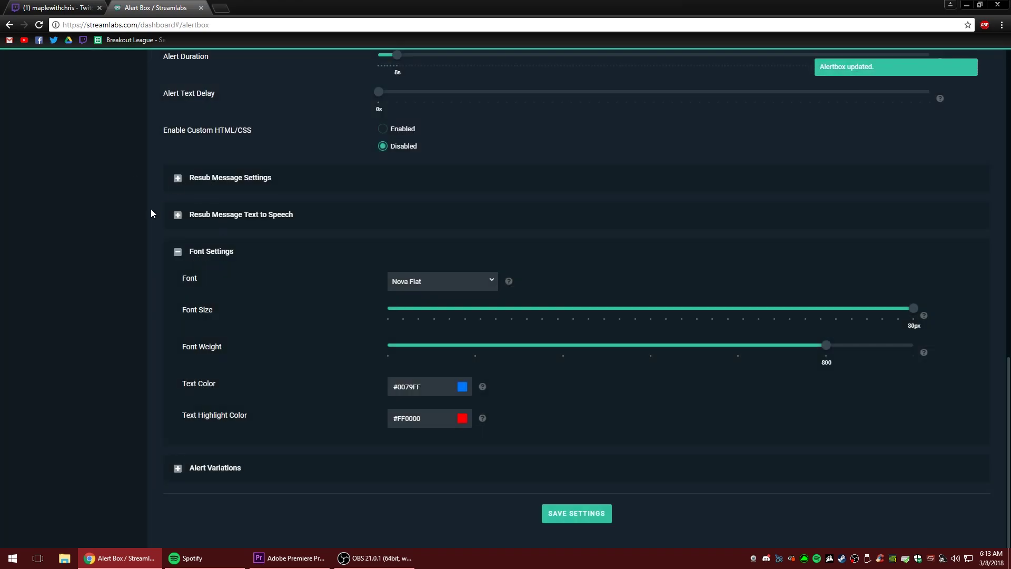
Fire a test subscription alert, then switch to OBS Studio to watch it play
{"action": "scroll", "coordinate": [295, 358], "scroll_direction": "up", "scroll_amount": 10}
{"action": "scroll", "coordinate": [261, 350], "scroll_direction": "up", "scroll_amount": 5}
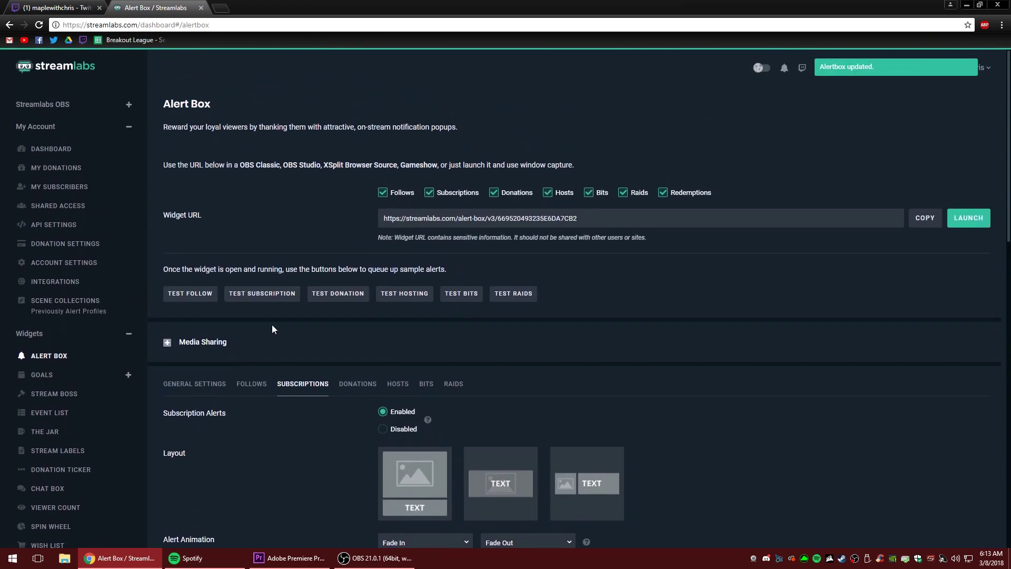
{"action": "scroll", "coordinate": [312, 344], "scroll_direction": "down", "scroll_amount": 2}
{"action": "scroll", "coordinate": [295, 286], "scroll_direction": "down", "scroll_amount": 6}
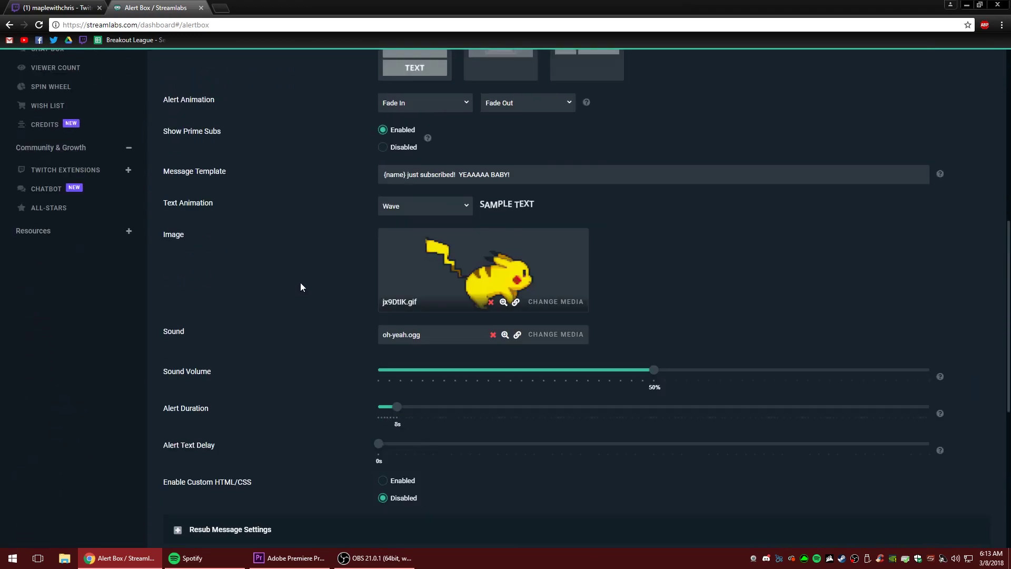
{"action": "scroll", "coordinate": [300, 284], "scroll_direction": "up", "scroll_amount": 8}
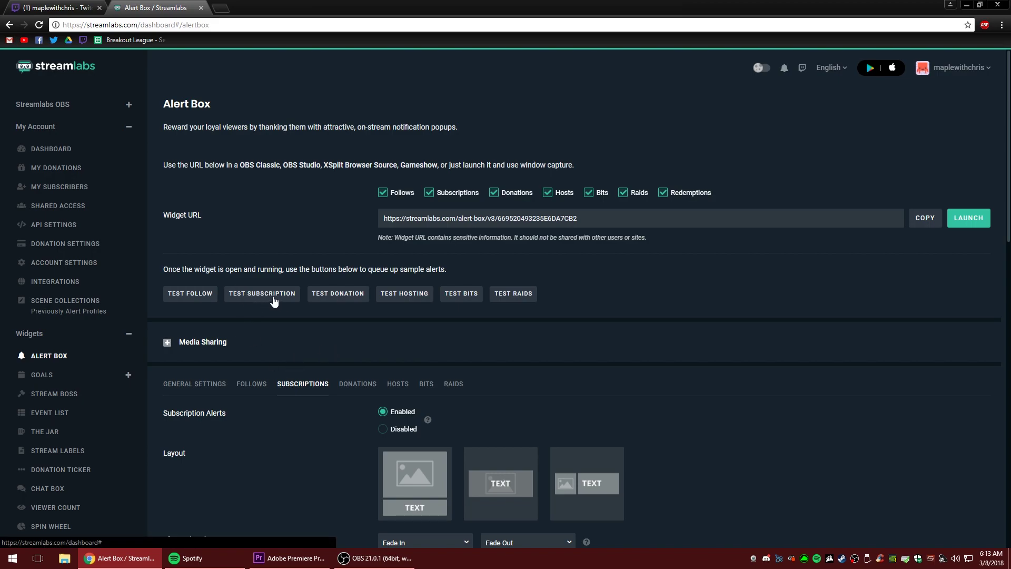
{"action": "left_click", "coordinate": [274, 298]}
{"action": "left_click", "coordinate": [382, 562]}
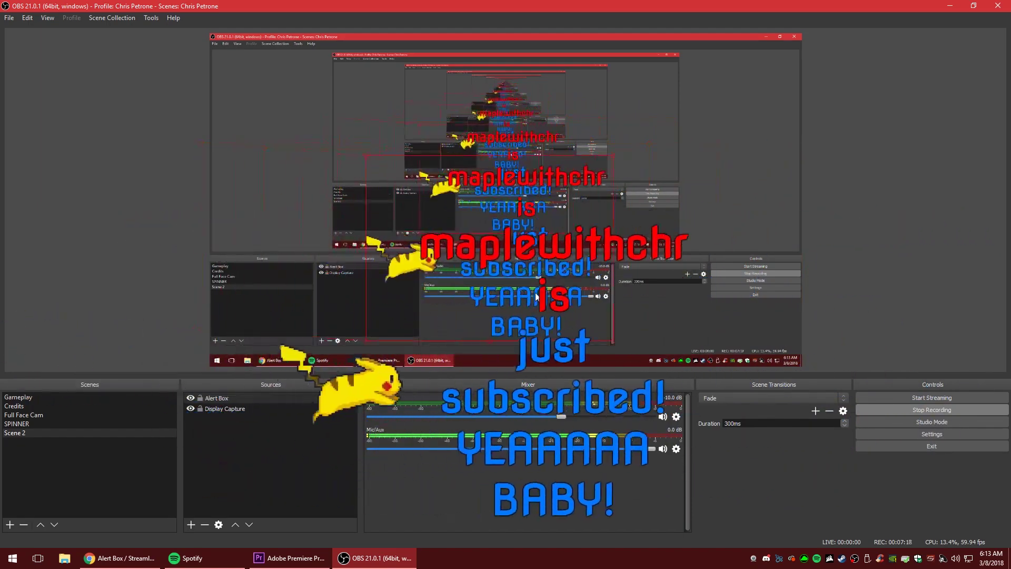
Move the Alert Box up and left in Scene 2, then switch to the Full Face Cam scene
{"action": "left_click_drag", "start_coordinate": [707, 263], "coordinate": [535, 217]}
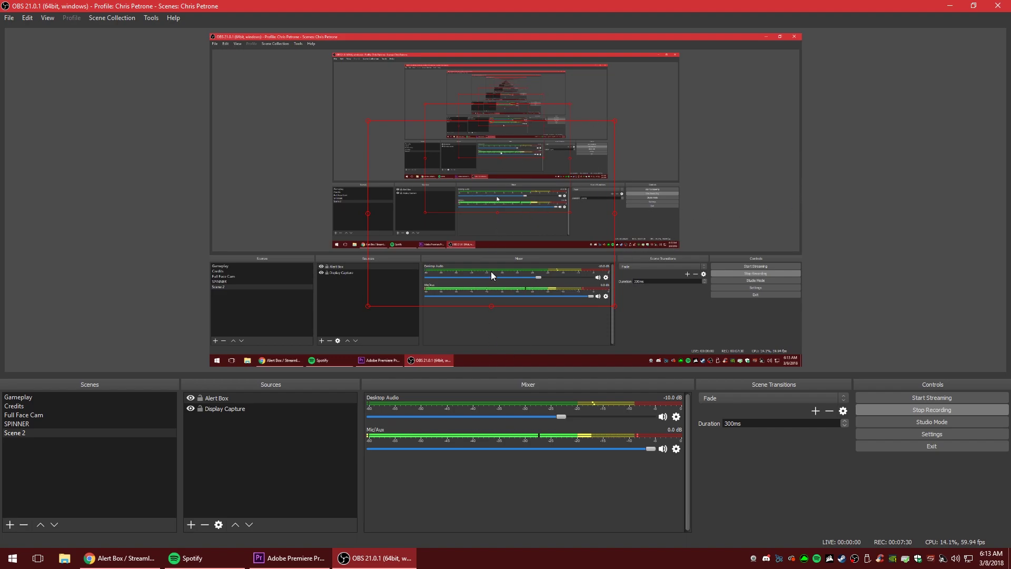
{"action": "key", "text": "Left"}
{"action": "key", "text": "Left"}
{"action": "key", "text": "Left"}
{"action": "key", "text": "Left"}
{"action": "key", "text": "Left"}
{"action": "key", "text": "Down"}
{"action": "key", "text": "Down"}
{"action": "key", "text": "Down"}
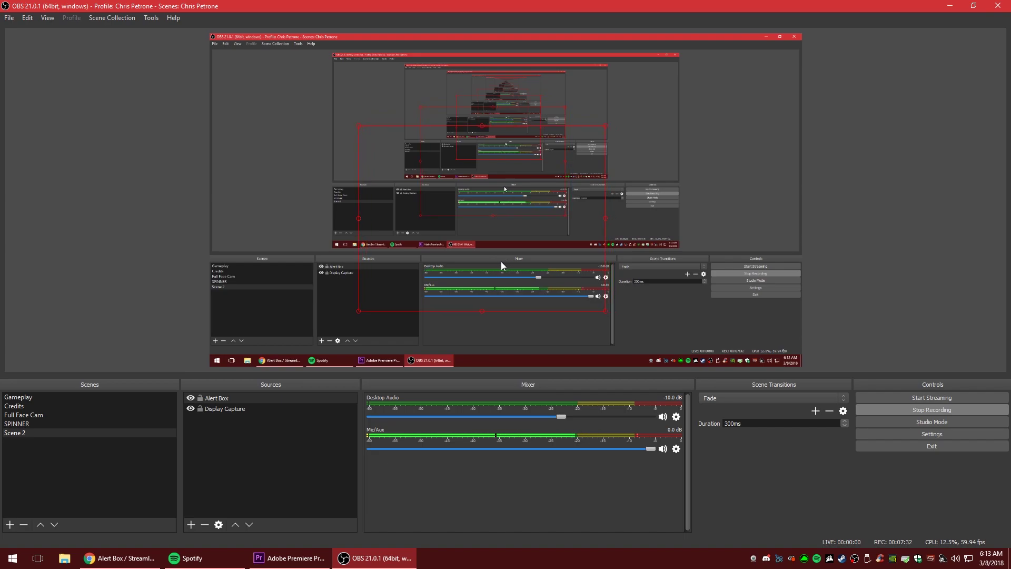
{"action": "left_click_drag", "start_coordinate": [501, 261], "coordinate": [523, 242]}
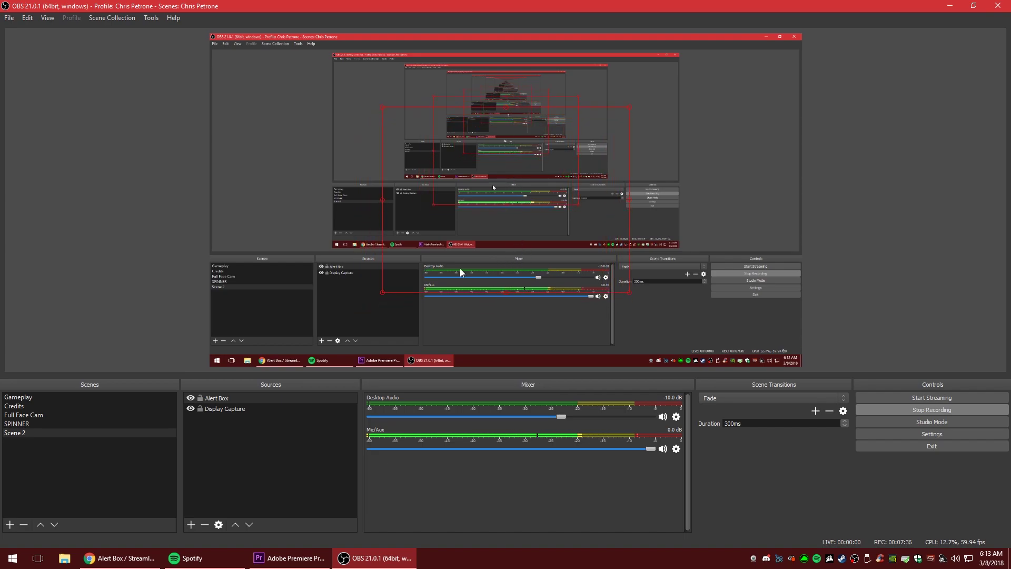
{"action": "left_click", "coordinate": [124, 414]}
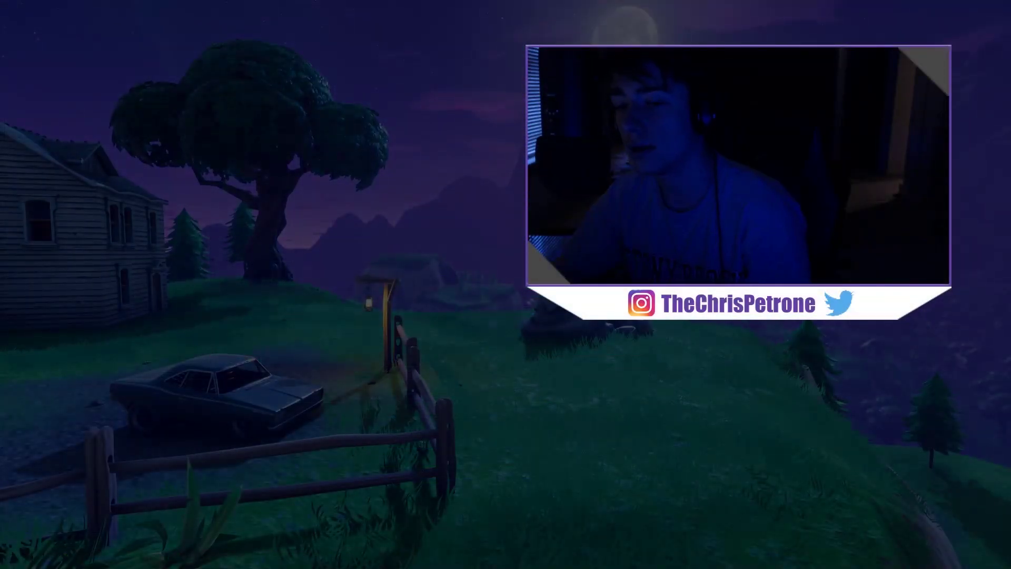